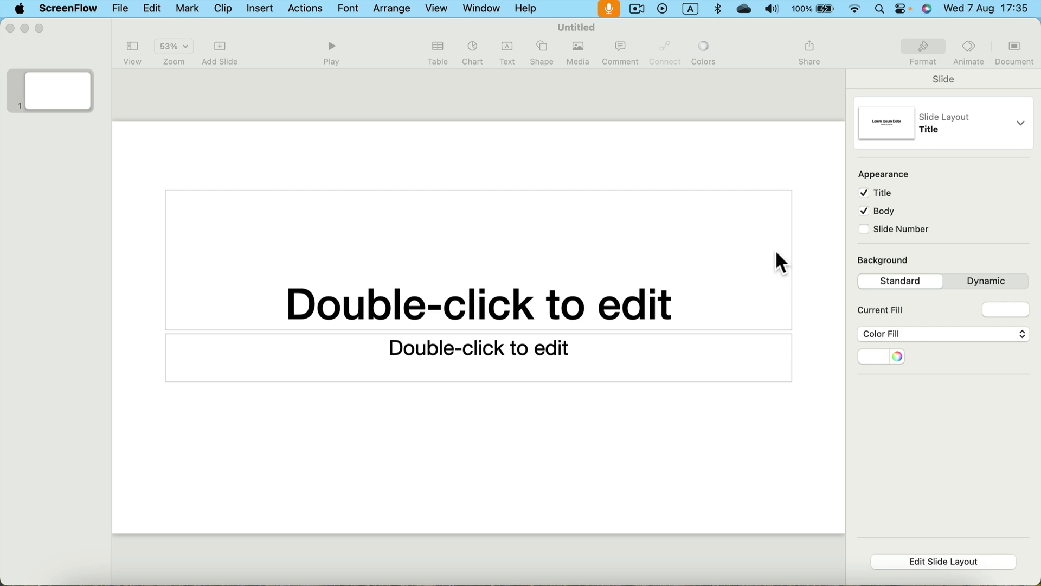
- Bring the untitled Keynote presentation window to the front
click(737, 103)
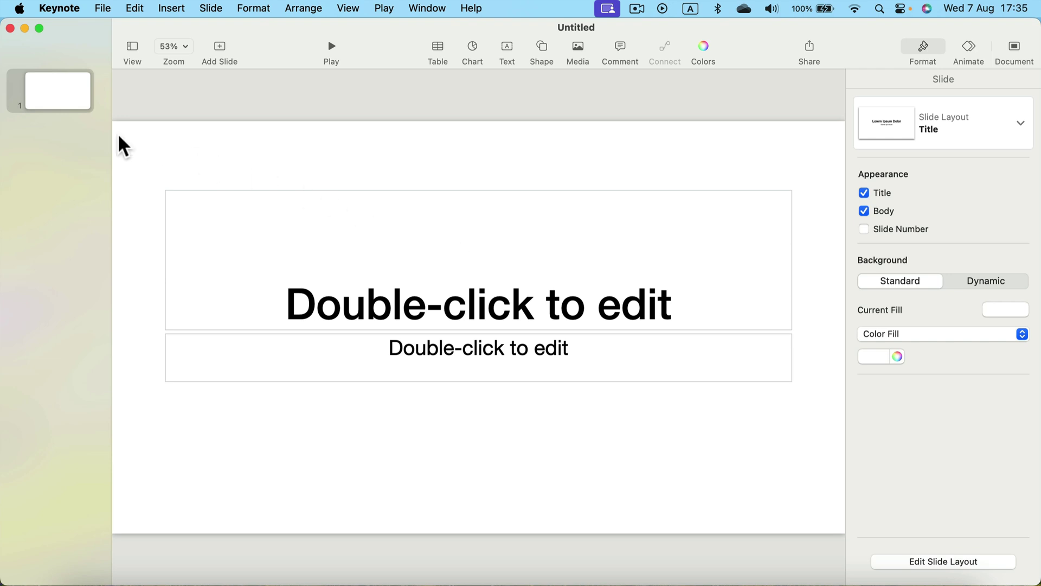
- Add a new slide after slide 1
click(46, 131)
right_click(46, 130)
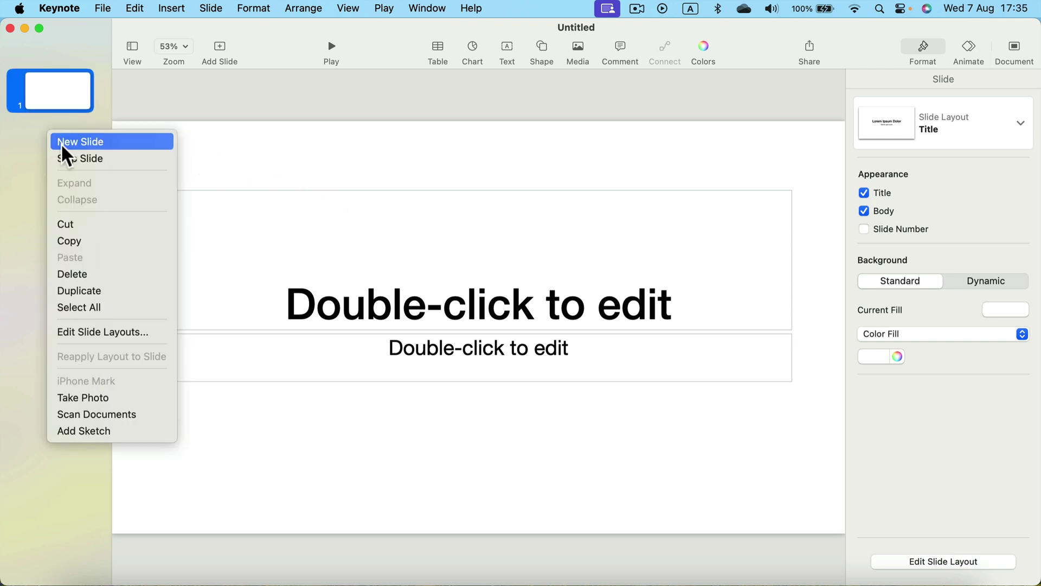
click(61, 146)
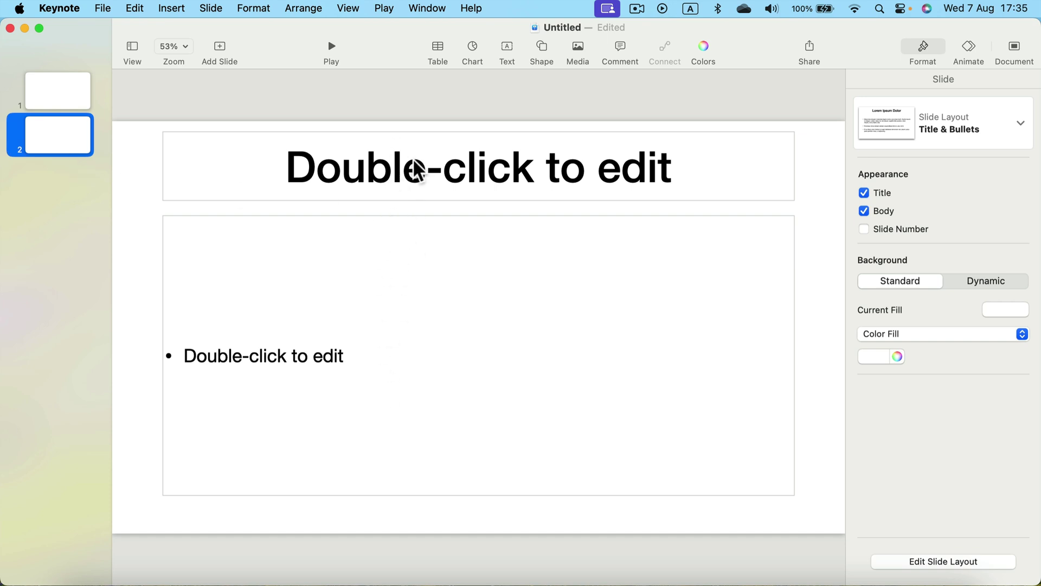
- Delete the new slide's title and body placeholders, leaving the layout unchanged
click(394, 200)
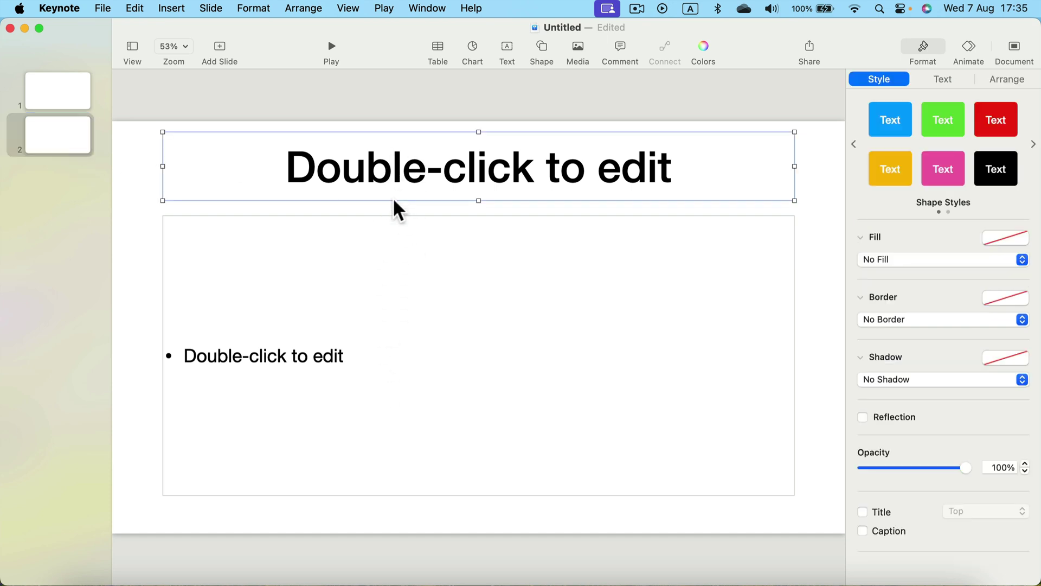
key(BackSpace)
click(466, 216)
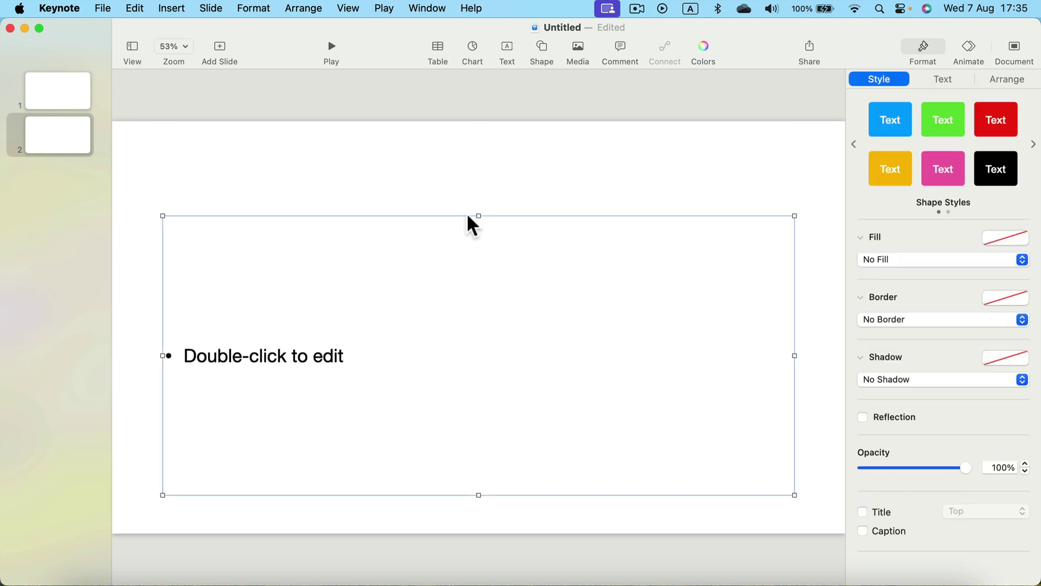
key(BackSpace)
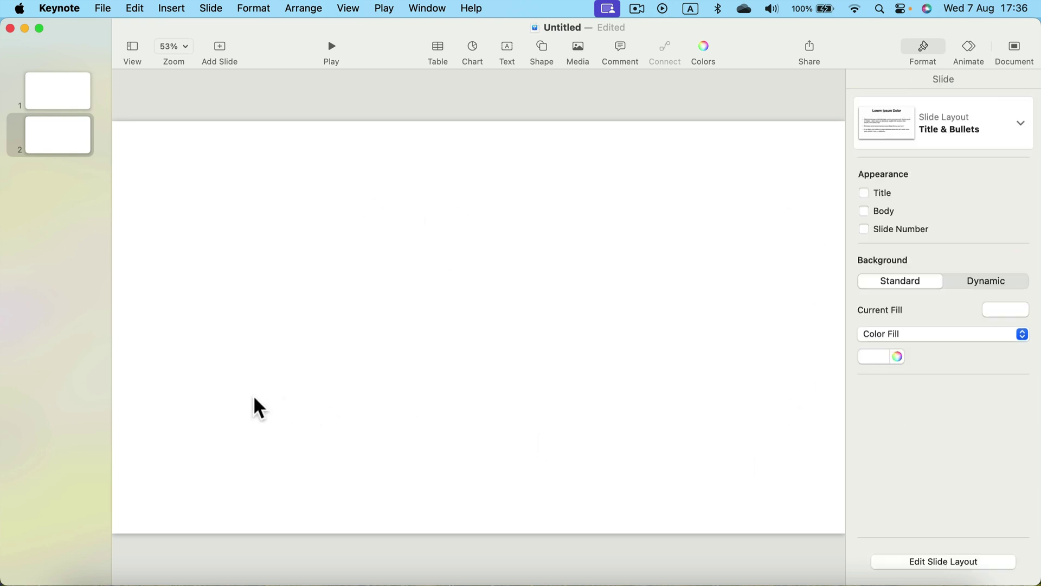
click(1021, 126)
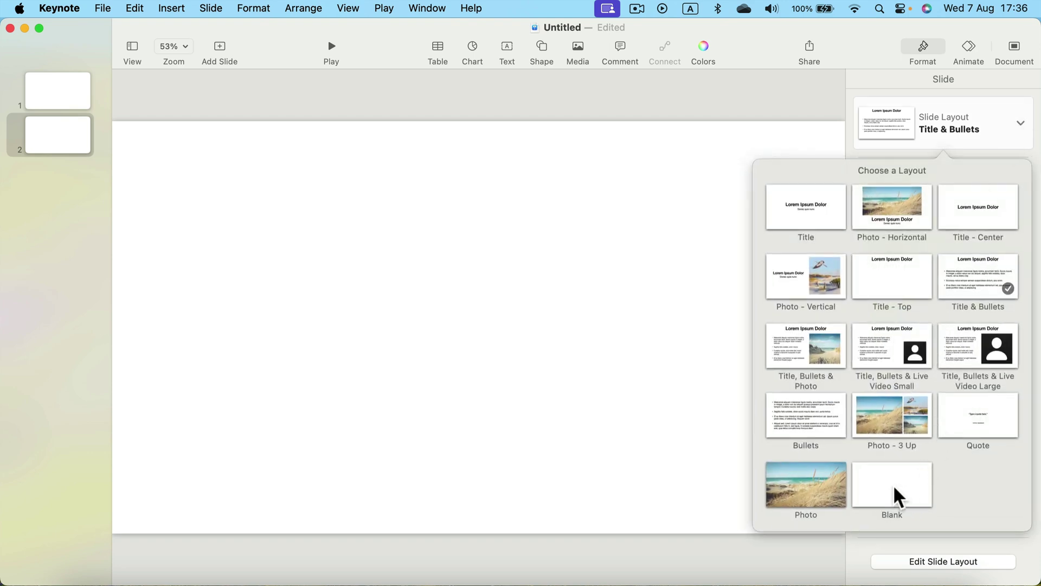
click(666, 98)
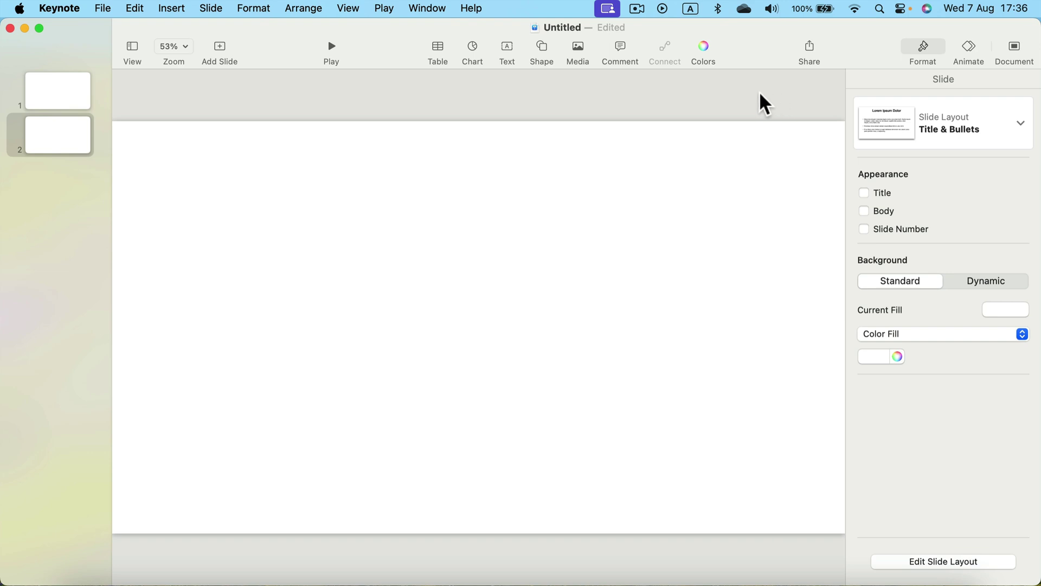
- Drag the key shape from the Objects shapes onto slide 2 and enlarge it right of centre
click(544, 49)
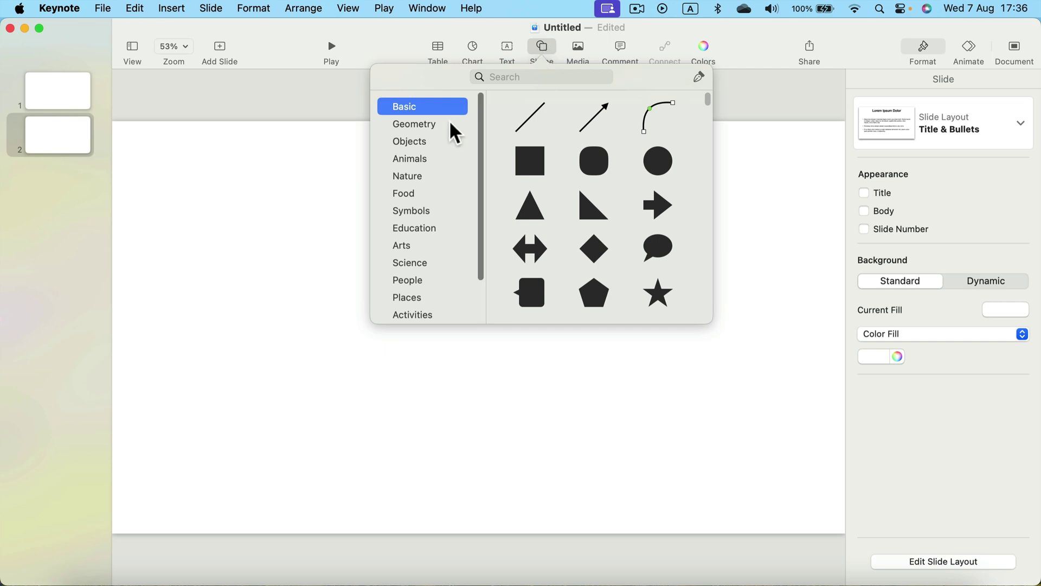
click(435, 123)
click(436, 140)
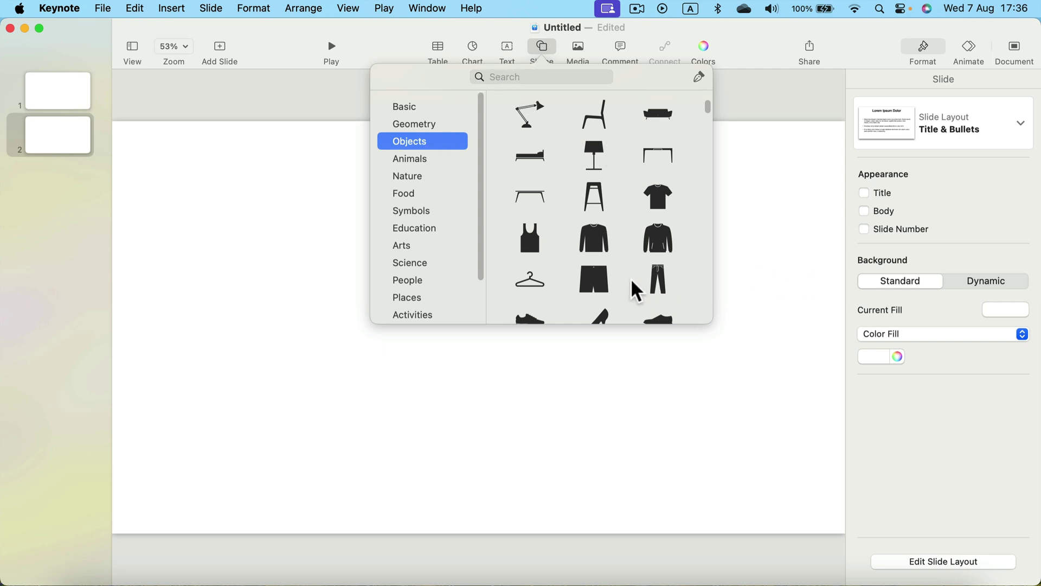
scroll(609, 268, down, 5)
scroll(610, 268, down, 4)
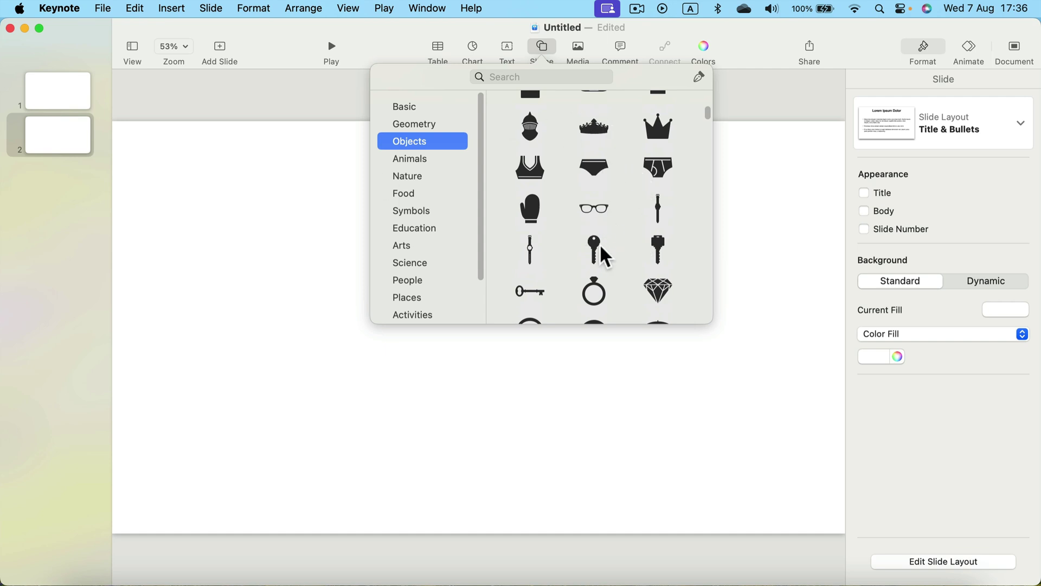
scroll(591, 250, down, 1)
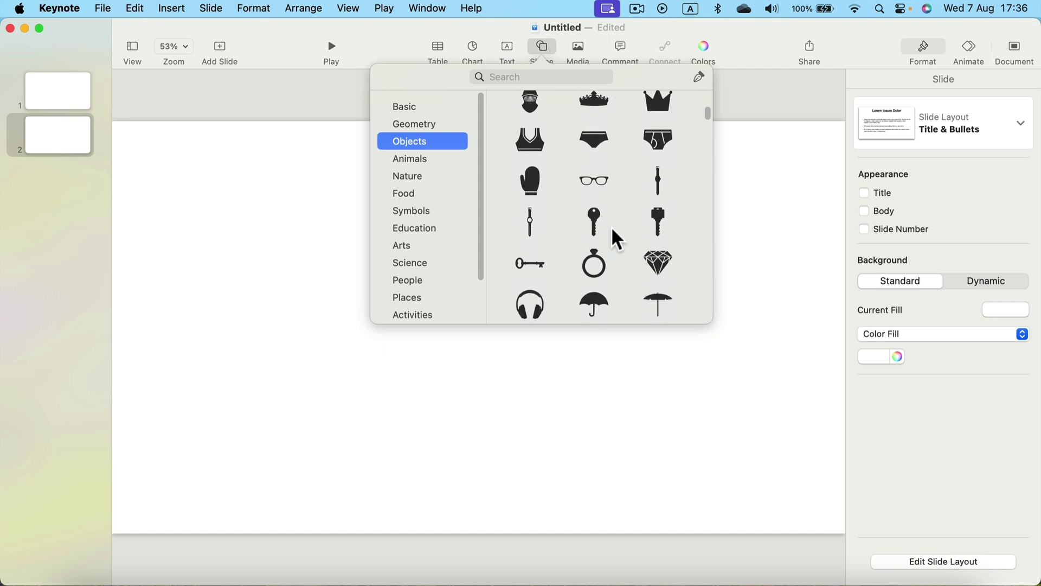
scroll(599, 243, down, 1)
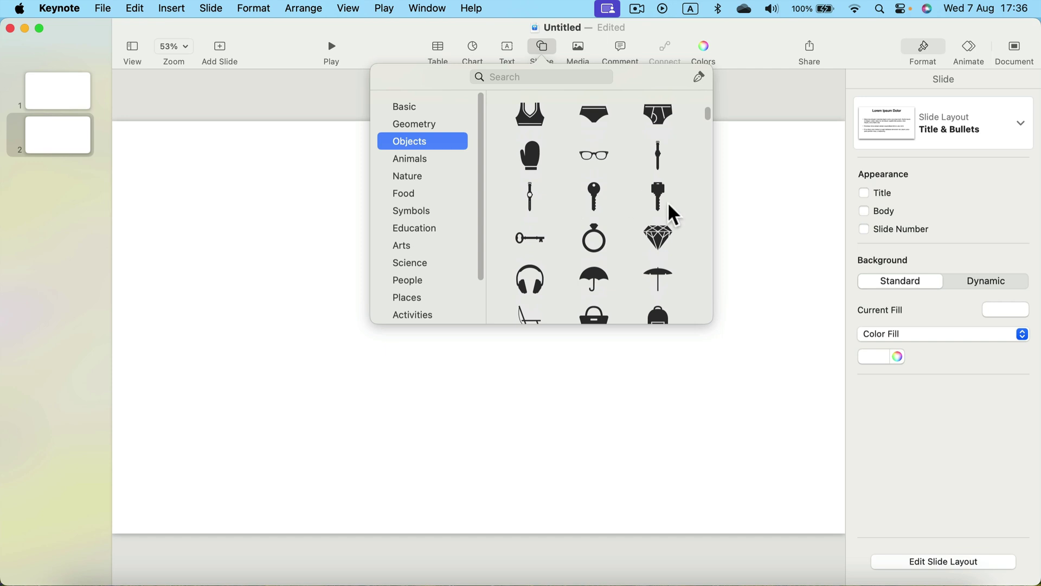
drag(593, 192, 697, 420)
drag(669, 268, 636, 245)
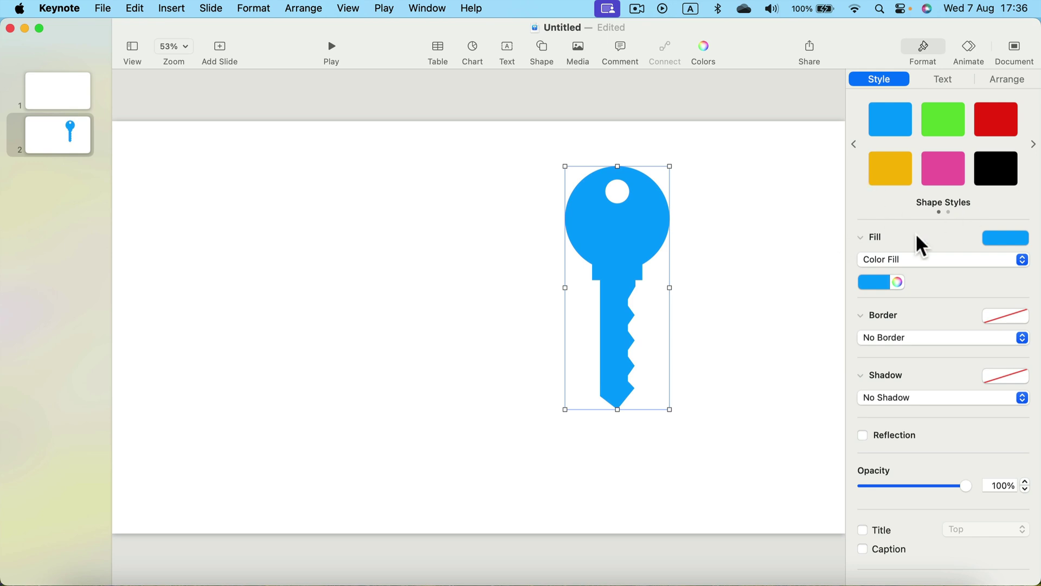
- Give the key no fill and a solid black line border 10 pt wide
click(922, 47)
click(925, 45)
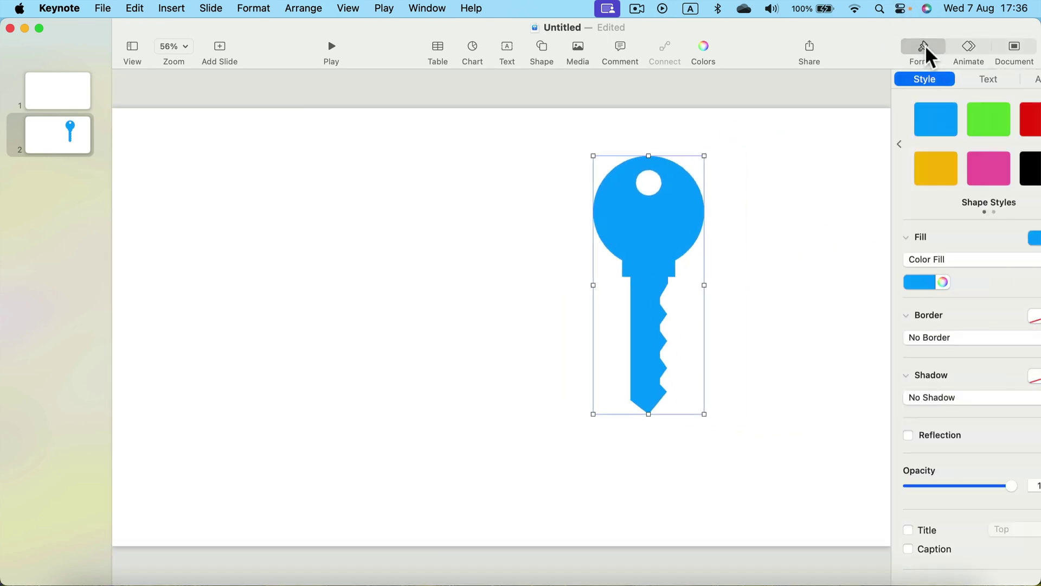
click(988, 237)
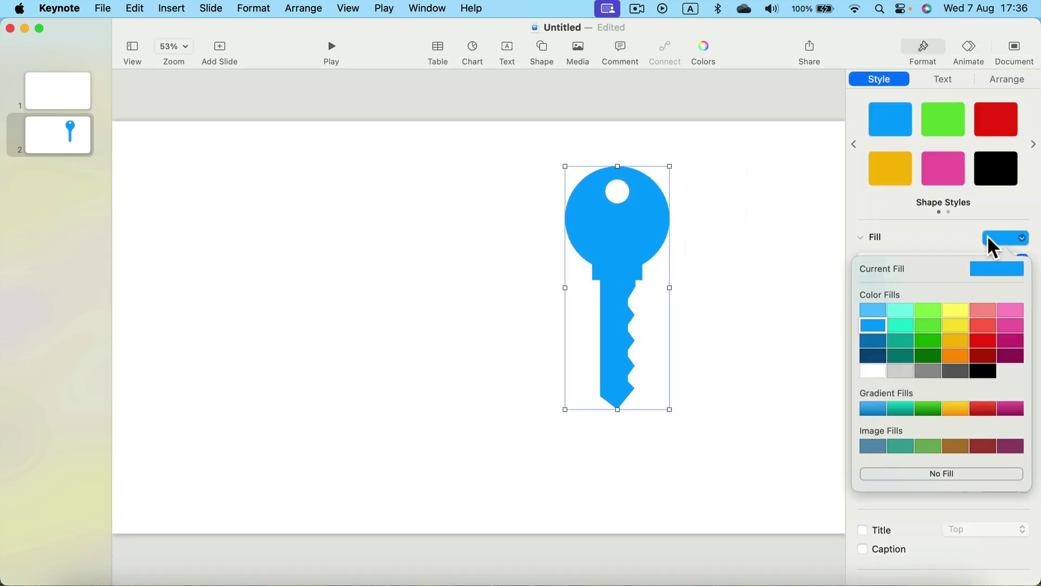
click(928, 473)
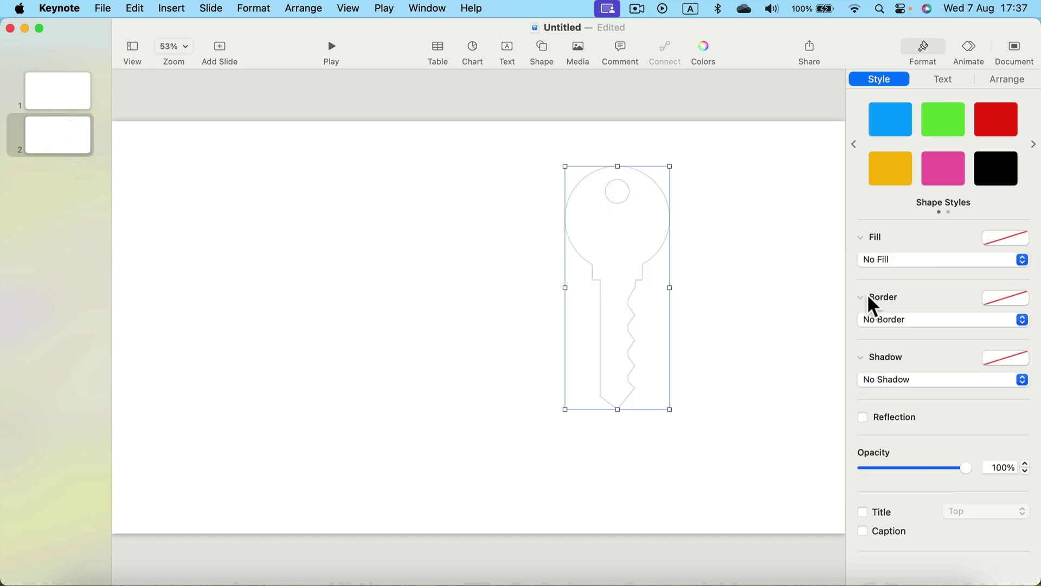
click(1000, 300)
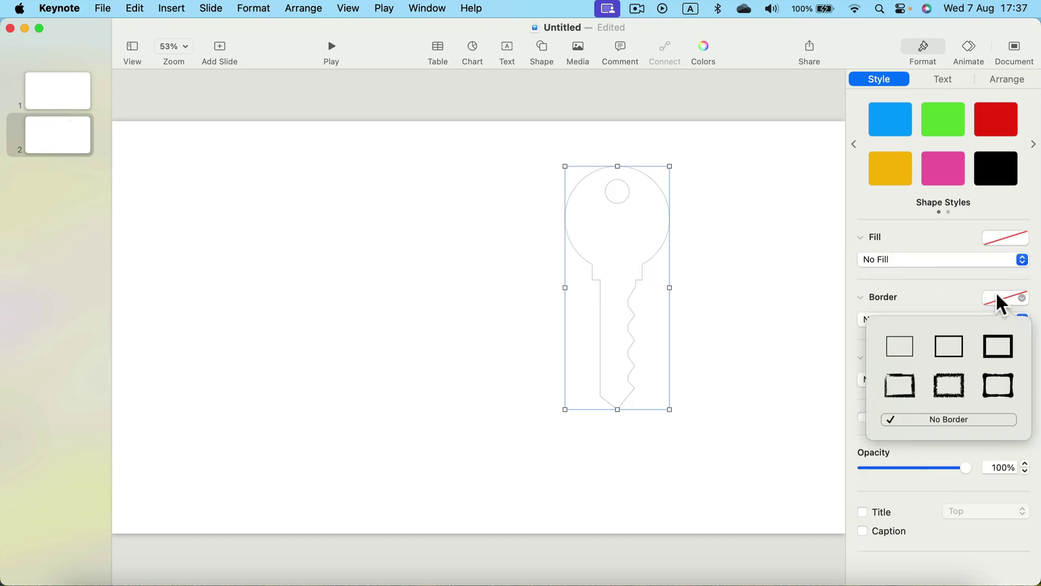
click(998, 297)
click(975, 319)
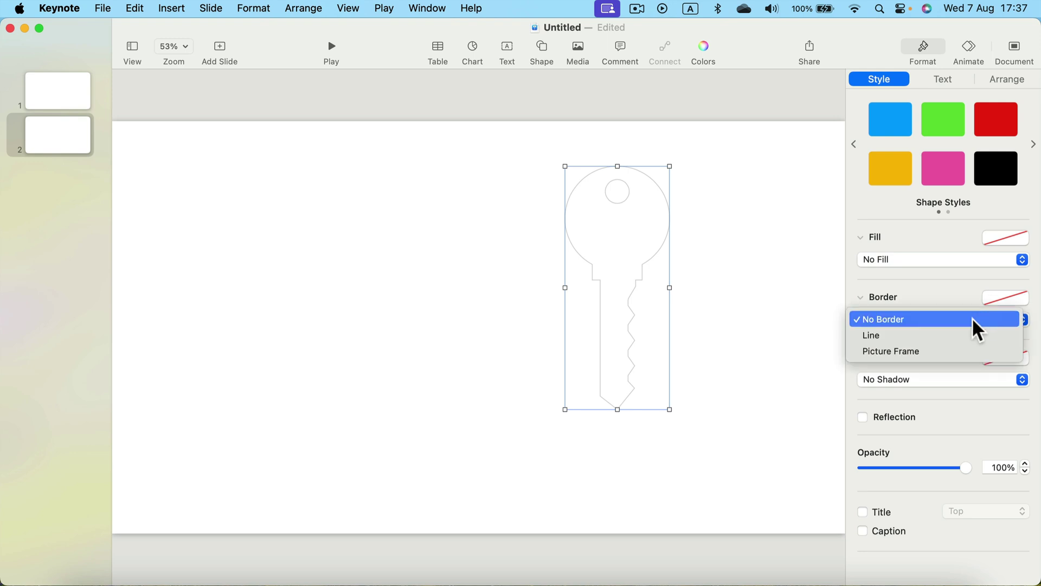
click(955, 334)
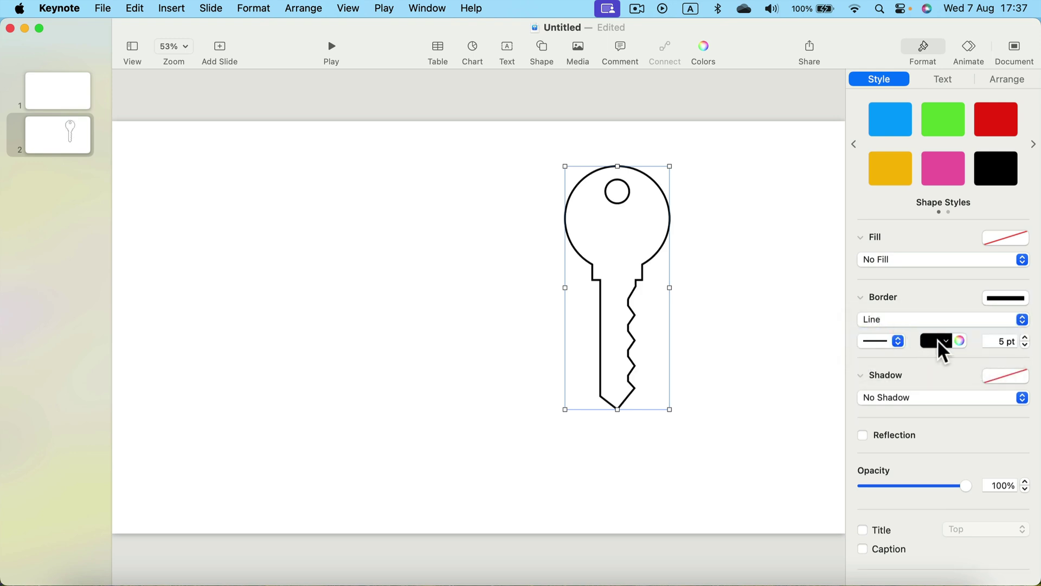
click(1025, 337)
click(1025, 338)
click(1025, 338)
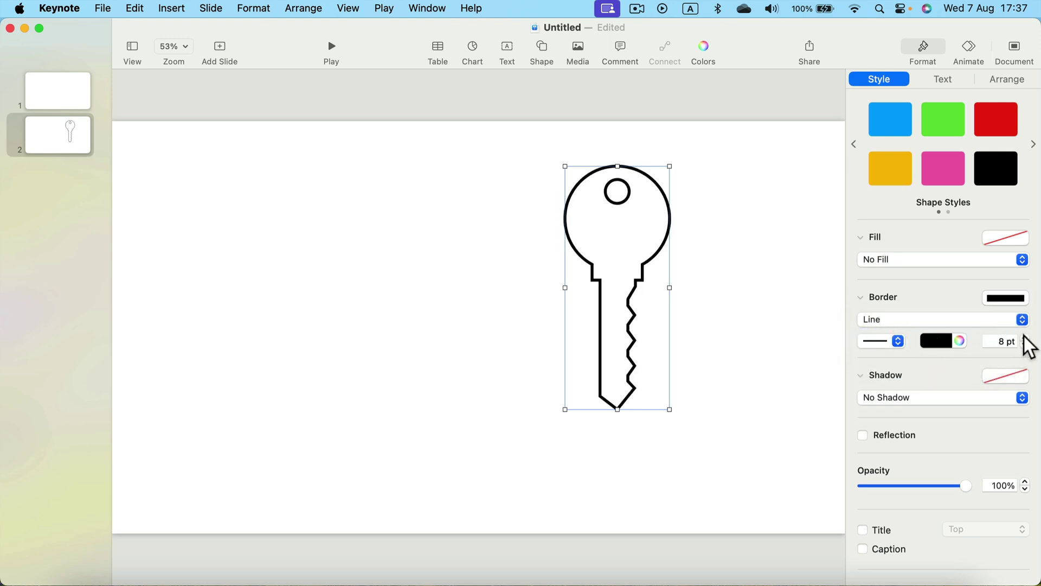
click(1024, 337)
click(1025, 337)
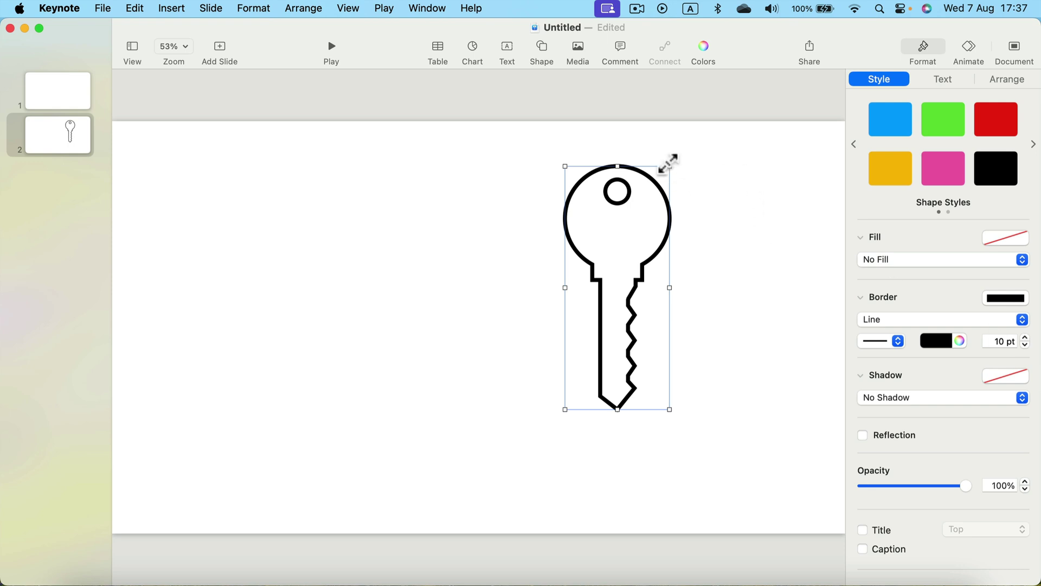
- Rotate the key to about 263° so it lies horizontally, moved lower right
click(1008, 79)
drag(899, 319, 894, 337)
drag(714, 336, 733, 370)
click(714, 233)
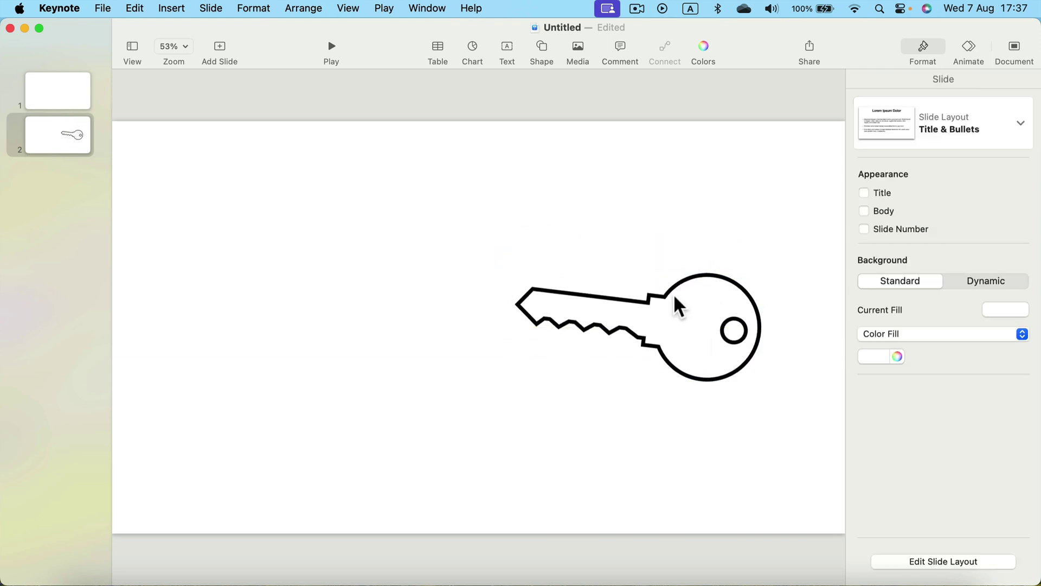
- Add a Graduation Cap from the Education shapes, enlarge it left of the key, tilted about 9.6°
click(543, 52)
scroll(629, 275, down, 5)
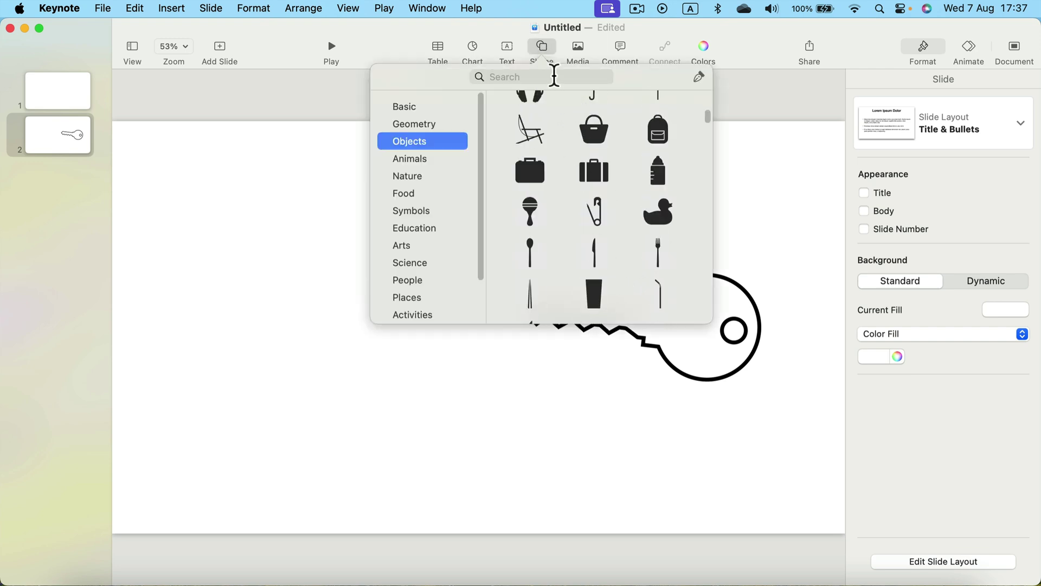
click(415, 228)
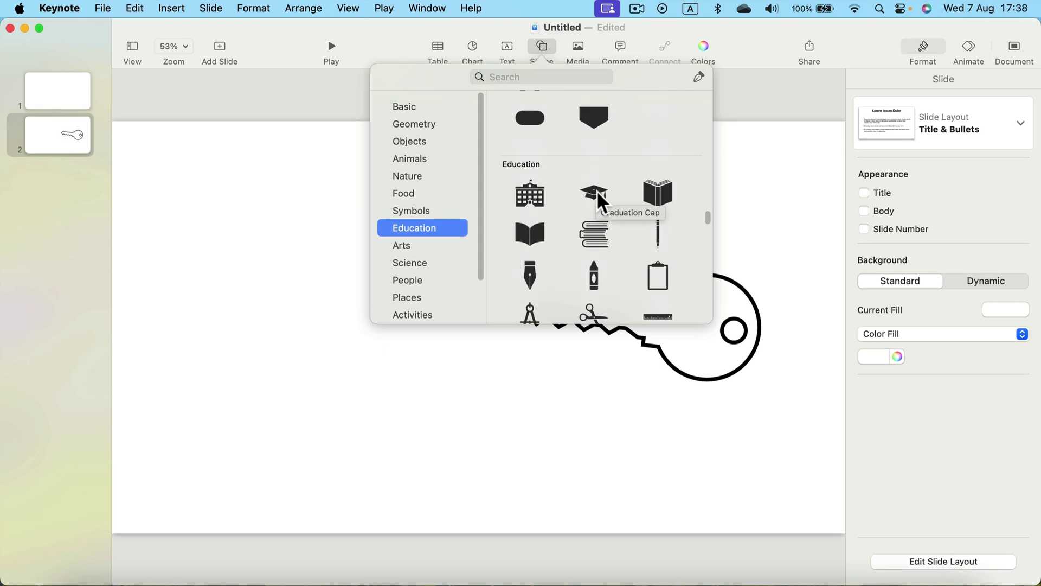
click(597, 191)
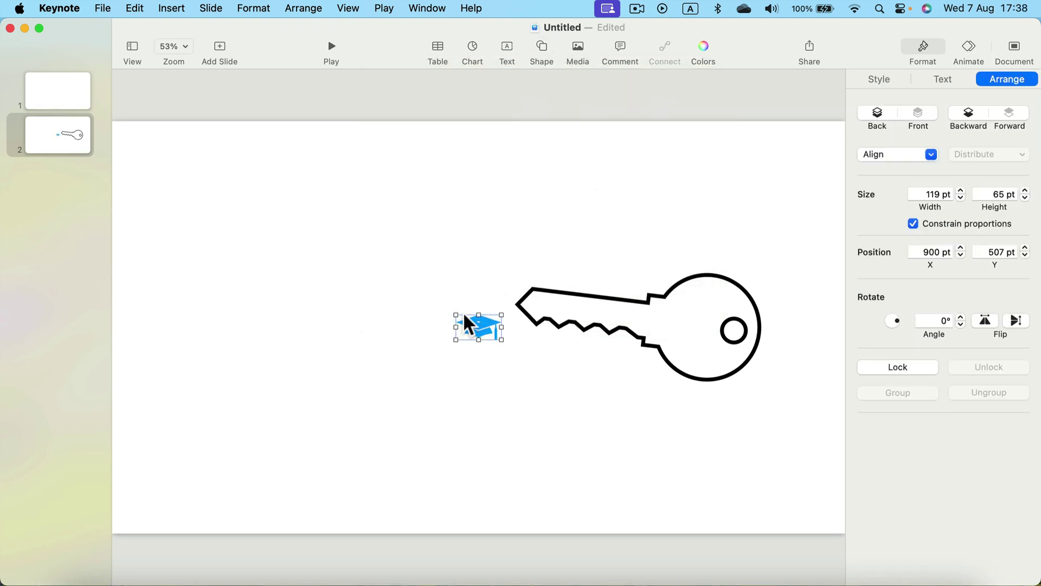
drag(448, 304, 191, 170)
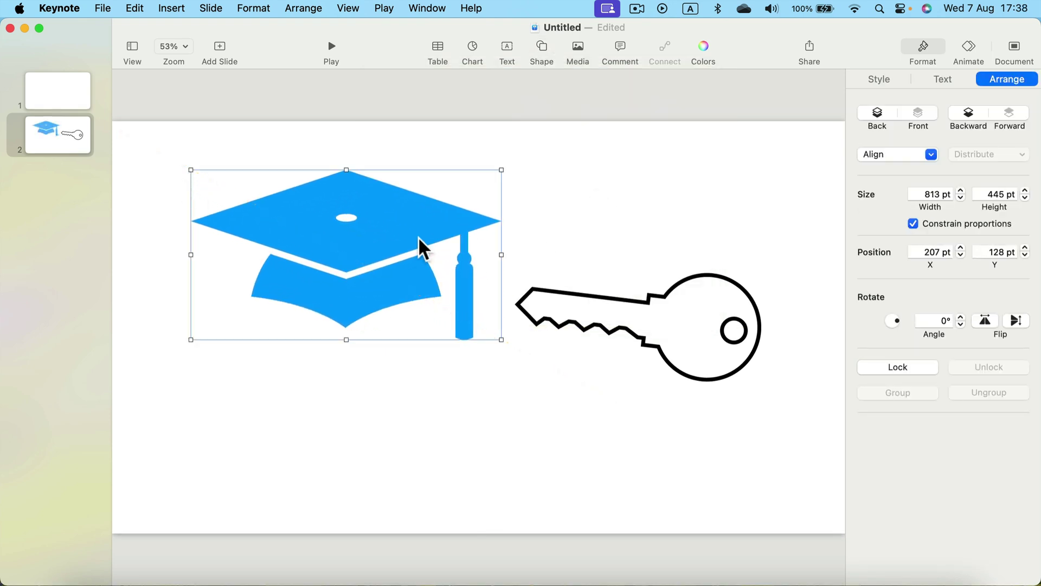
drag(418, 237, 410, 279)
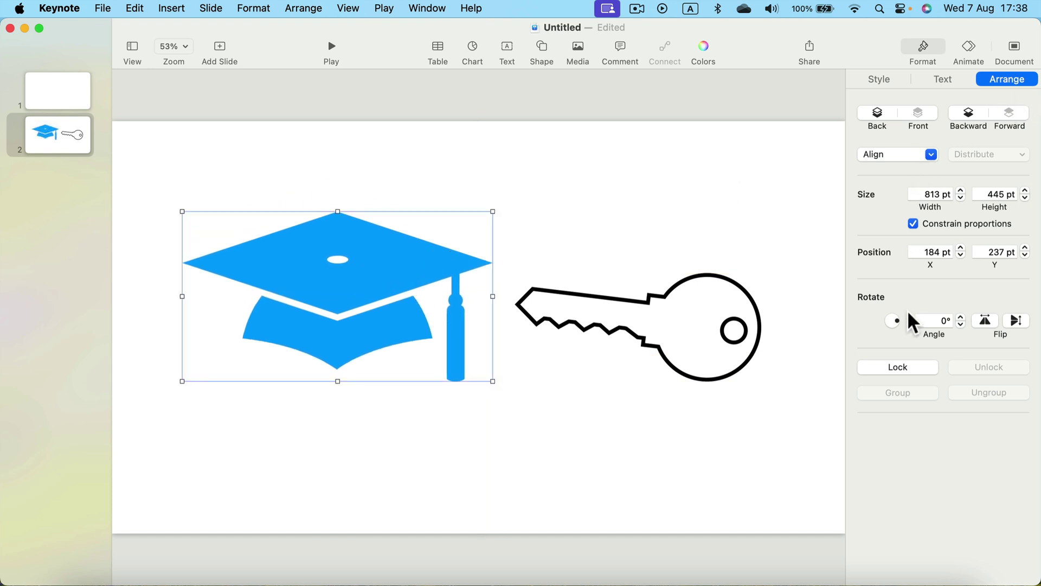
drag(898, 320, 901, 323)
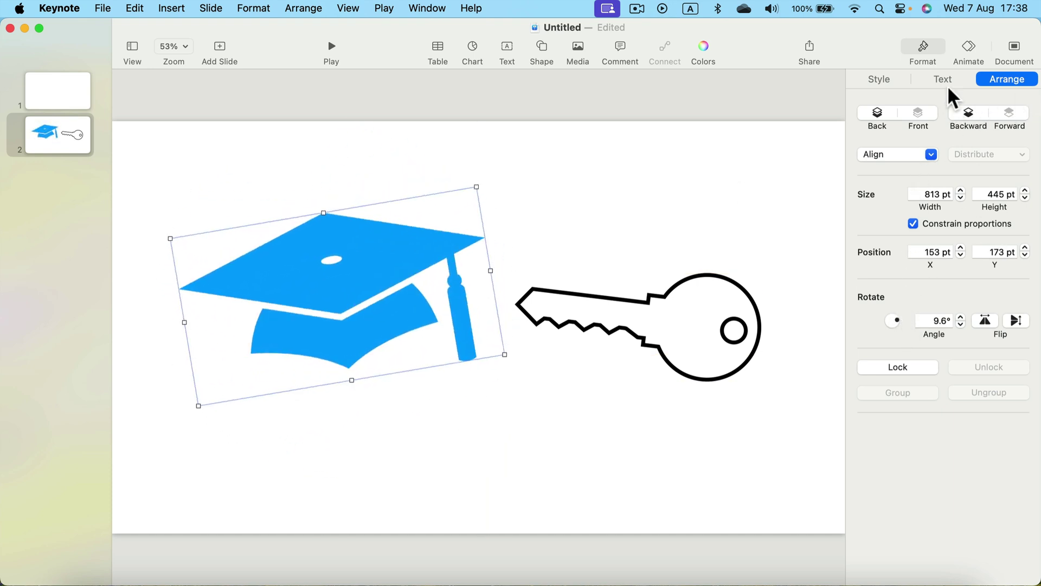
- Remove the cap's blue fill and give it a black 10 pt line border
click(880, 79)
click(880, 292)
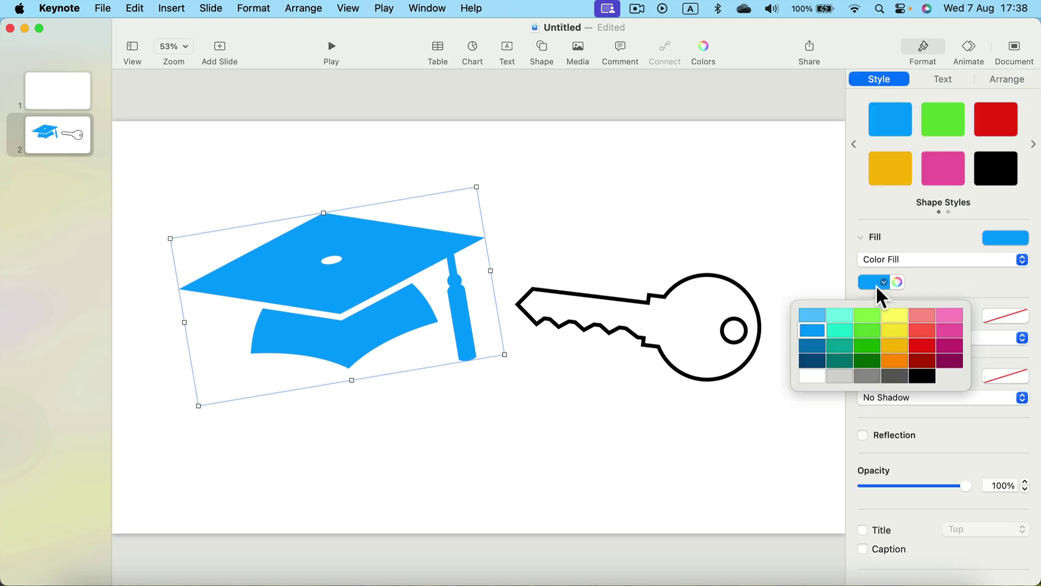
click(998, 238)
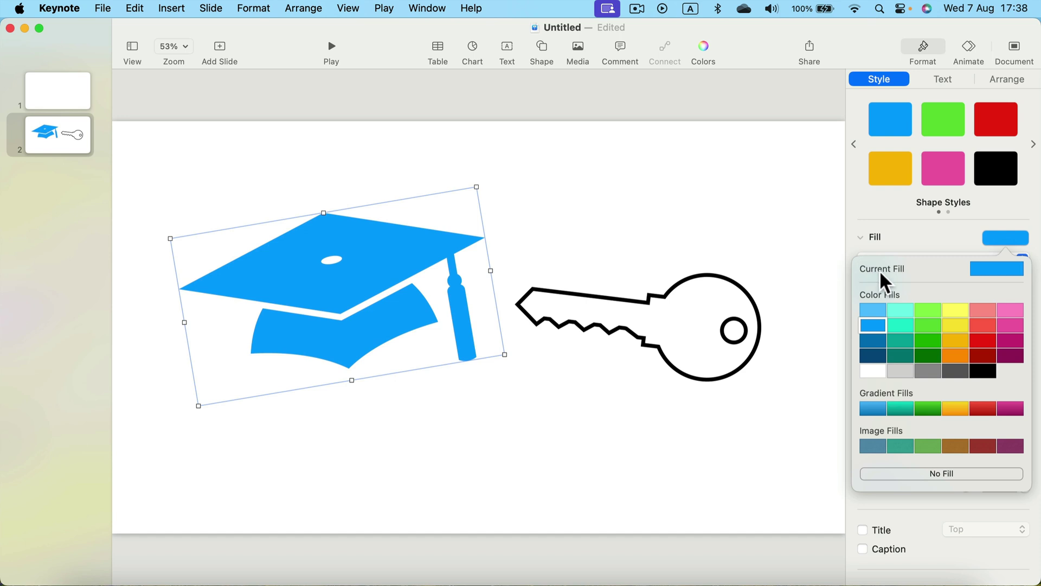
click(900, 476)
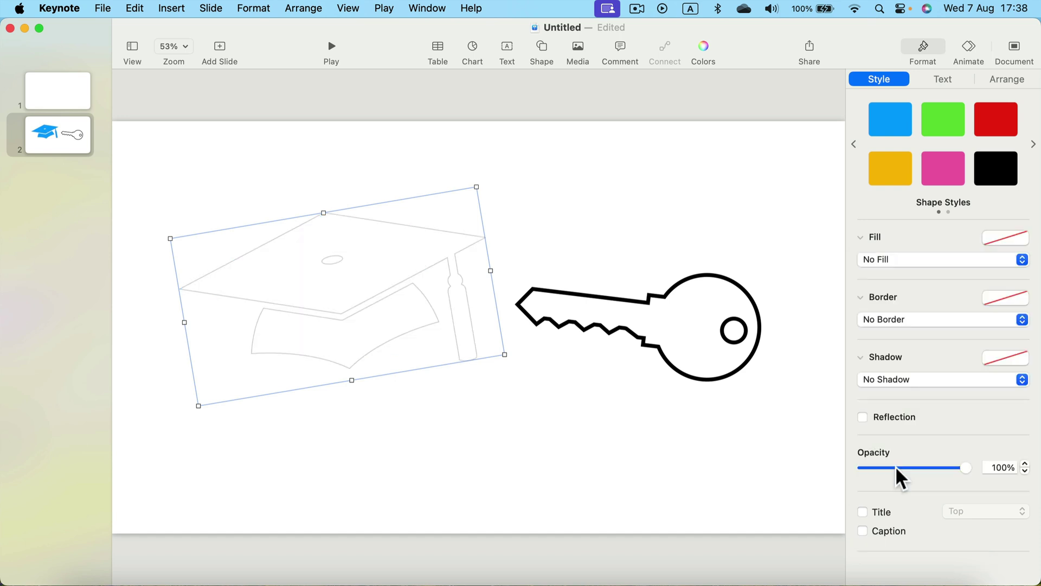
click(915, 317)
click(913, 330)
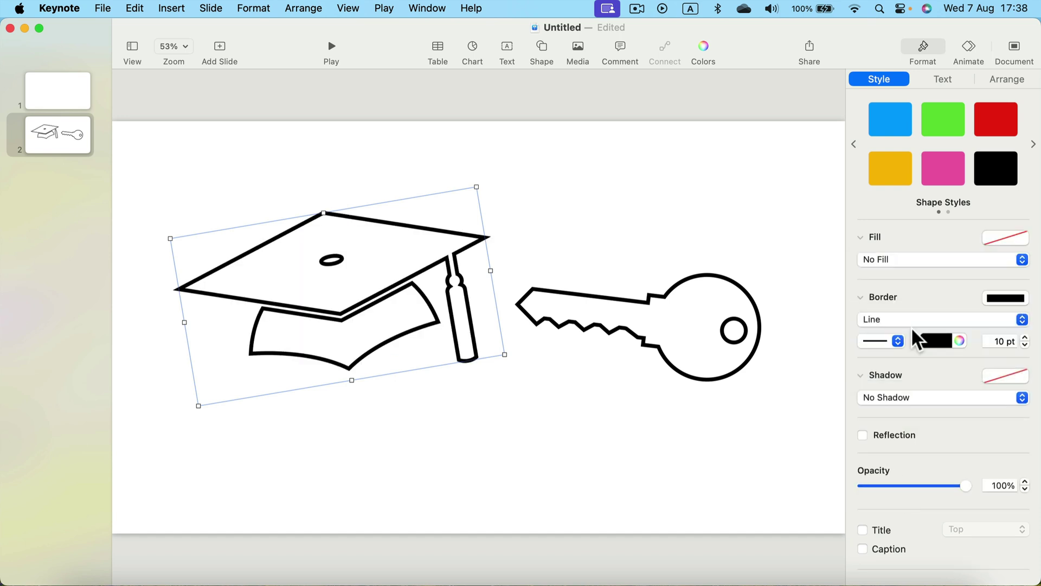
- Nudge the cap left and down and the key right to line them up
click(751, 308)
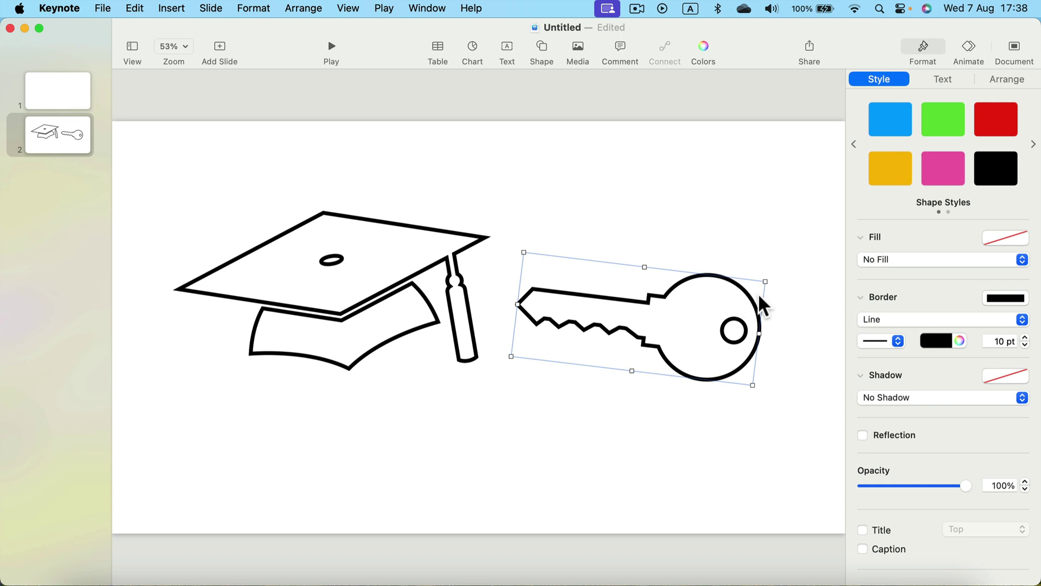
click(454, 265)
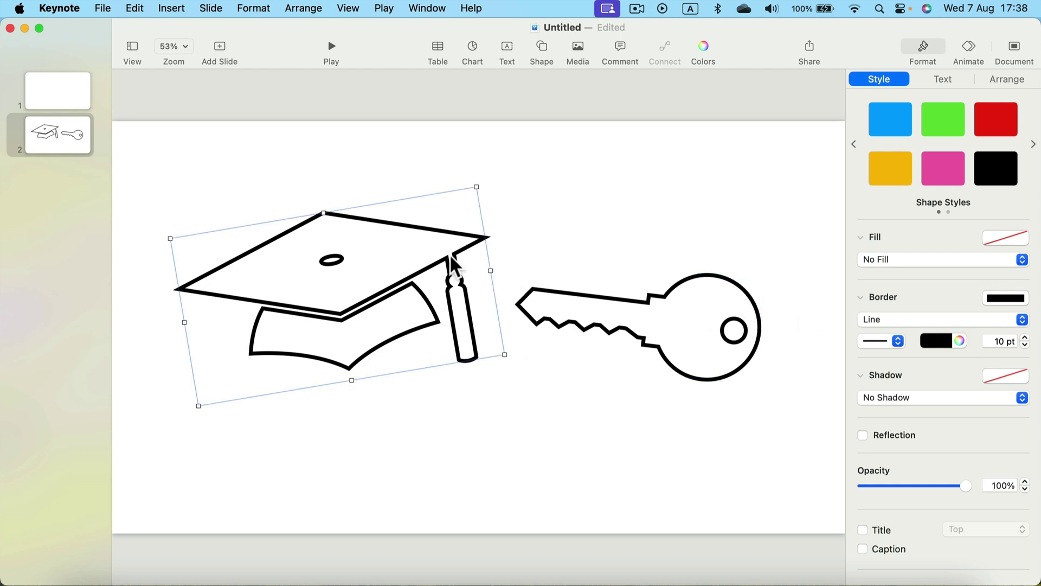
mouse_move(454, 264)
mouse_down()
mouse_move(458, 275)
mouse_move(425, 274)
mouse_move(442, 275)
mouse_up()
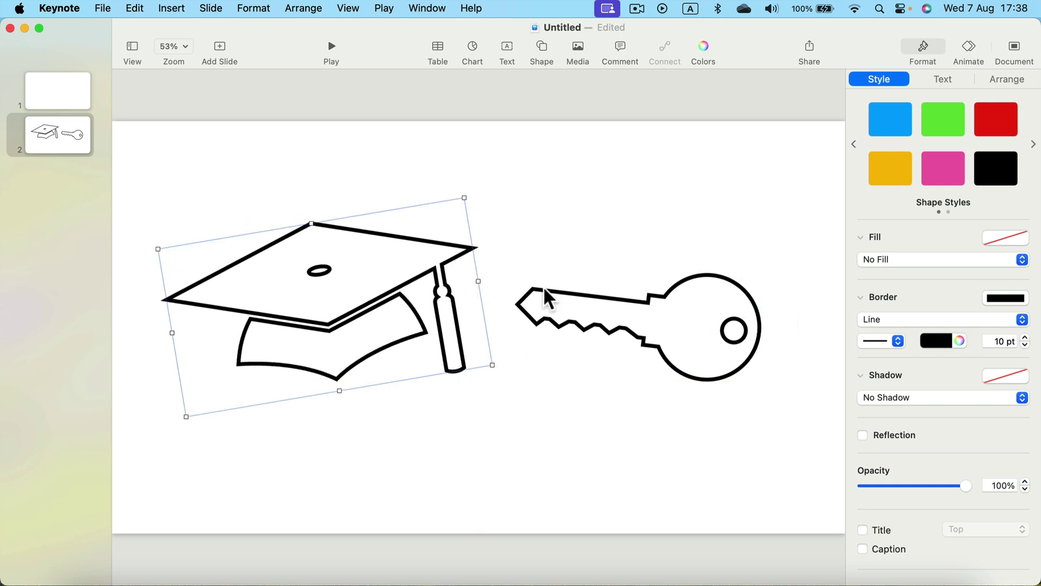
drag(659, 296, 679, 295)
click(760, 191)
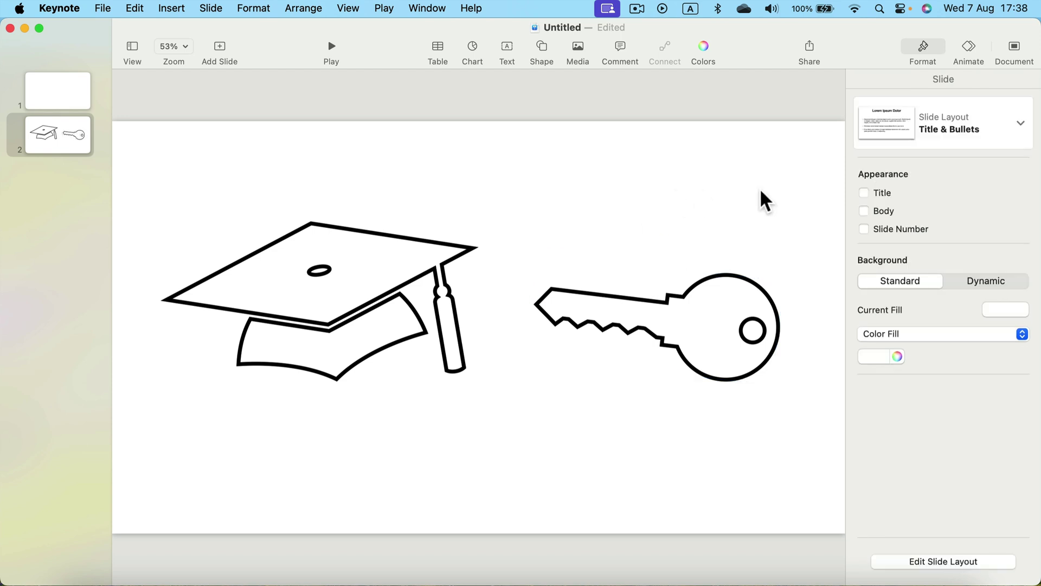
- Select the cap and key together and move both slightly lower
drag(814, 178, 197, 488)
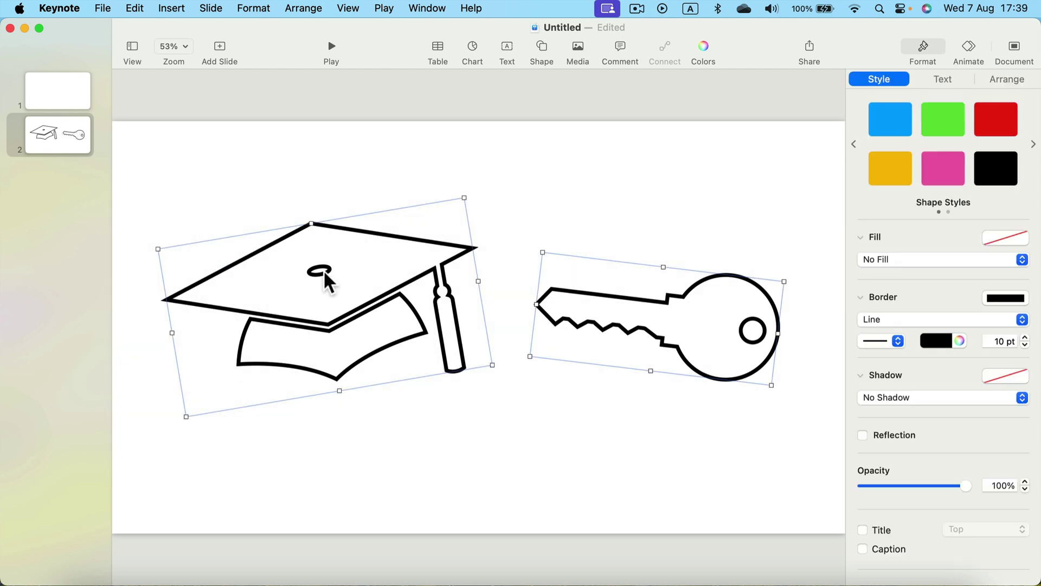
click(418, 263)
drag(122, 184, 826, 443)
click(731, 234)
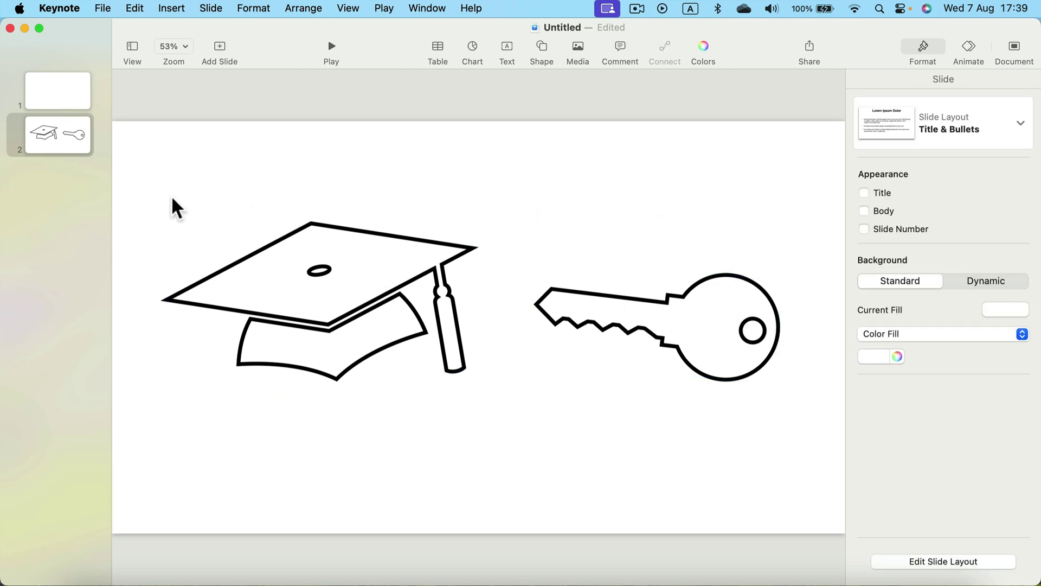
drag(158, 186, 782, 481)
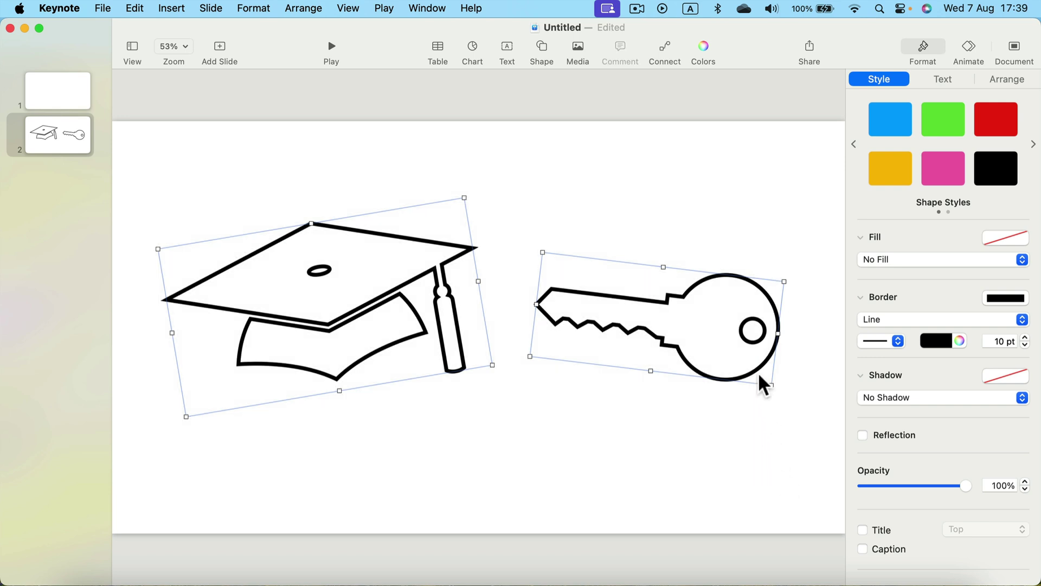
mouse_move(759, 375)
mouse_down()
mouse_move(750, 382)
mouse_move(766, 380)
mouse_up()
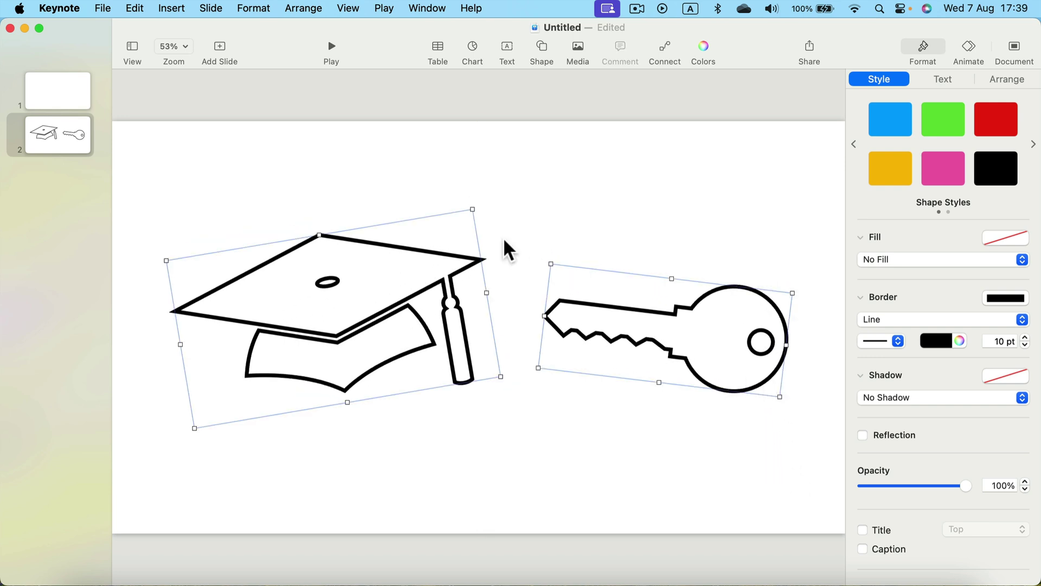
click(714, 157)
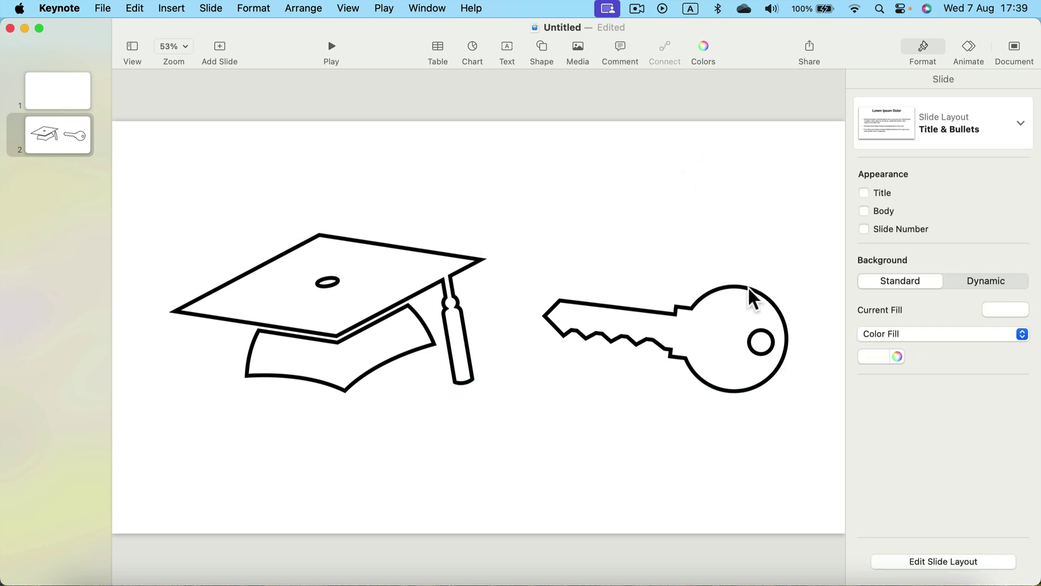
click(732, 286)
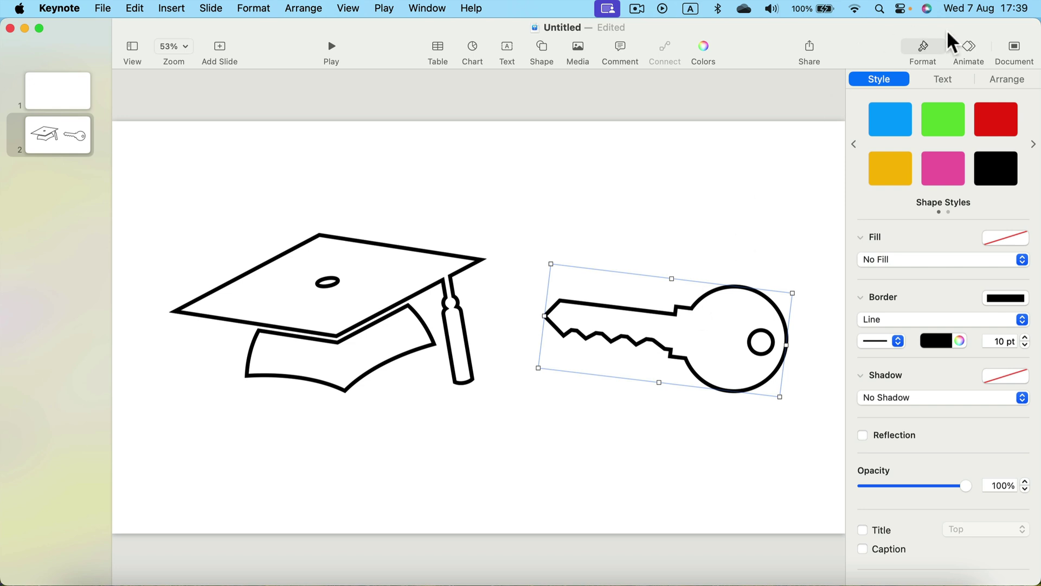
- Give the key a Line Draw build-in with a 6.5 s duration and preview it
click(969, 42)
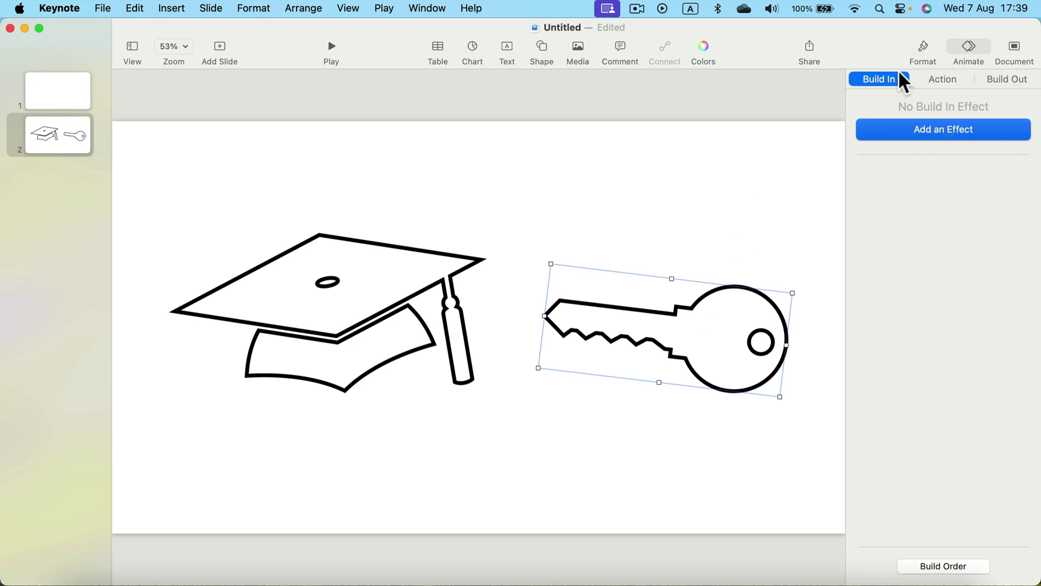
click(962, 134)
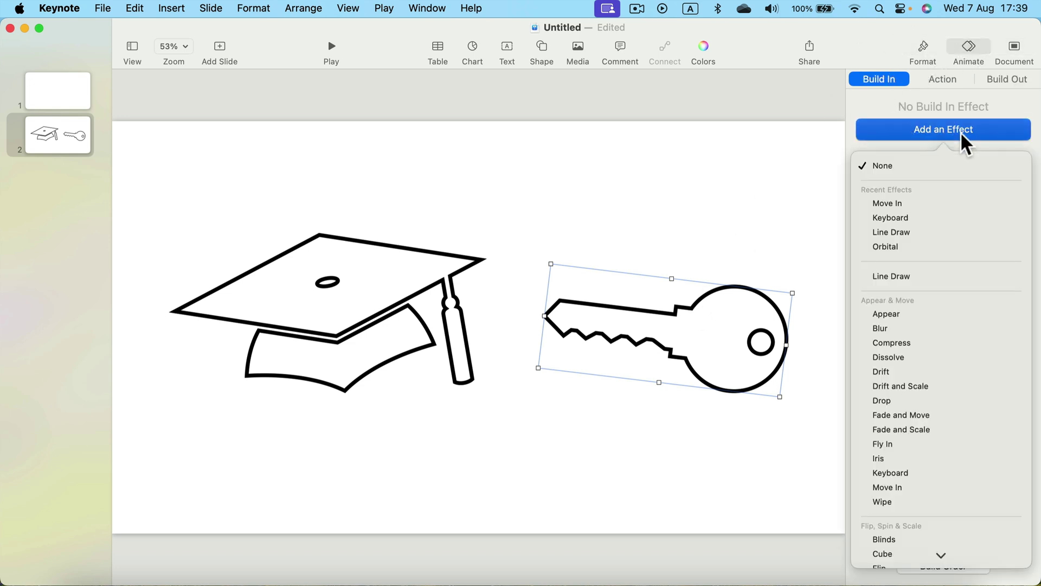
click(887, 276)
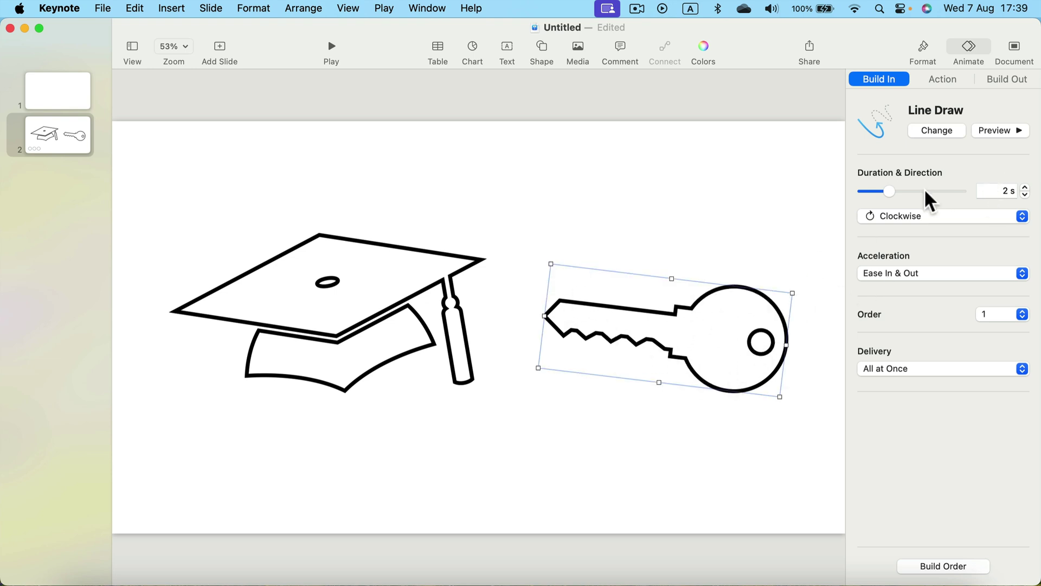
drag(887, 191, 905, 192)
drag(923, 190, 921, 191)
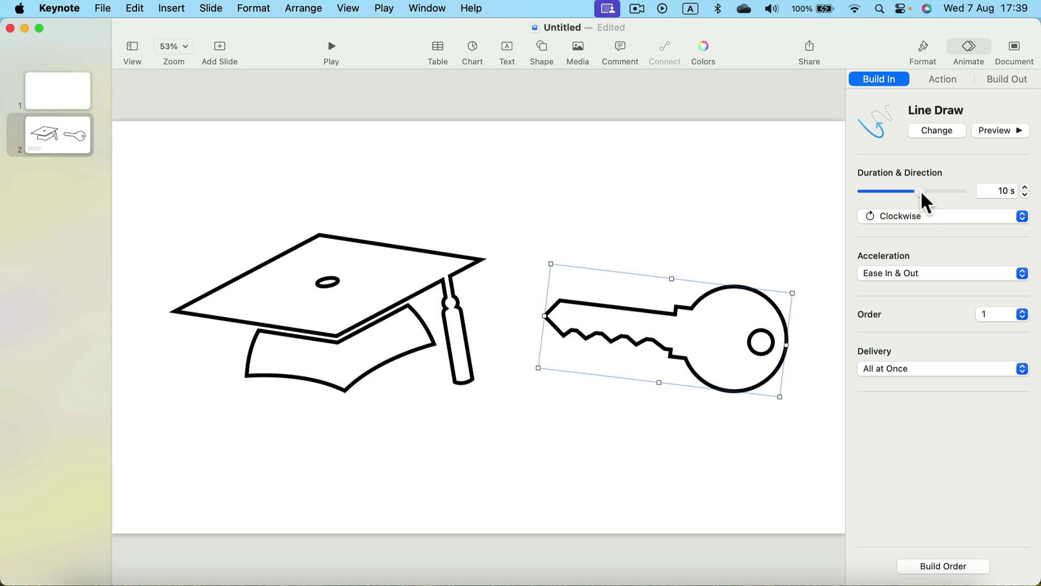
click(1007, 130)
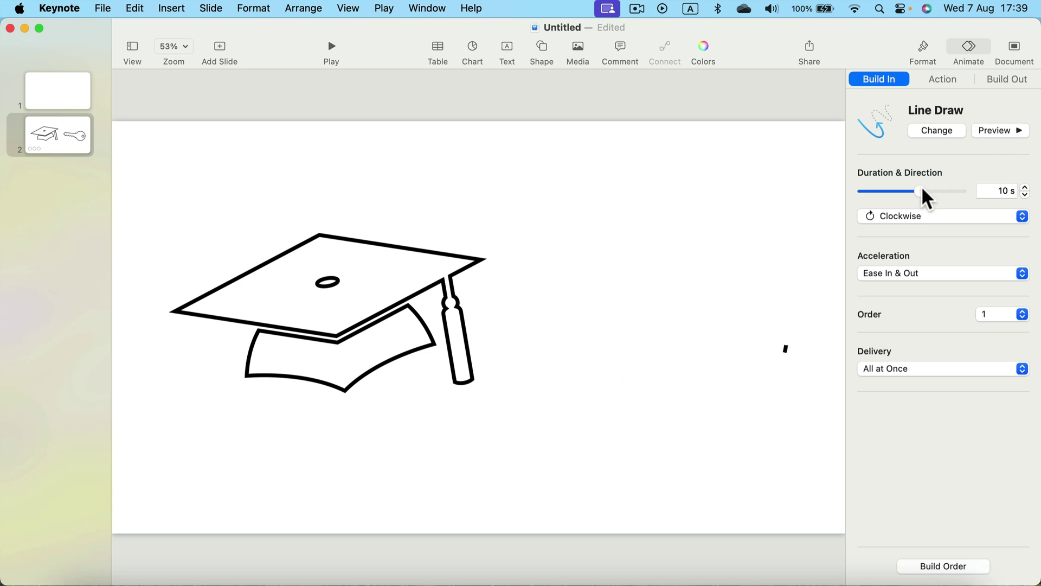
drag(922, 188, 910, 191)
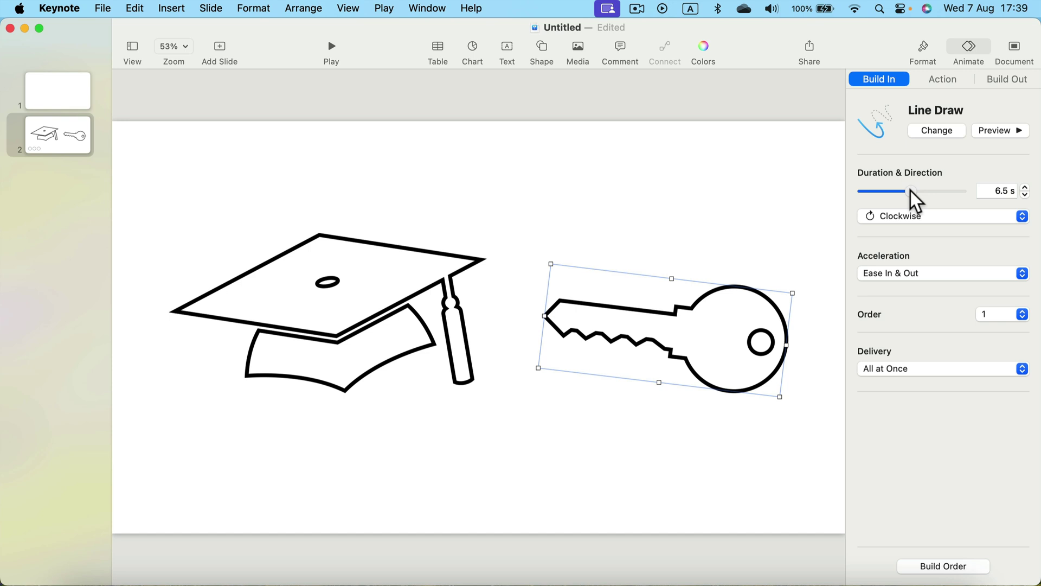
click(995, 126)
- Add a 6.5-second Line Draw build-in to the graduation cap and preview it
click(465, 293)
click(968, 129)
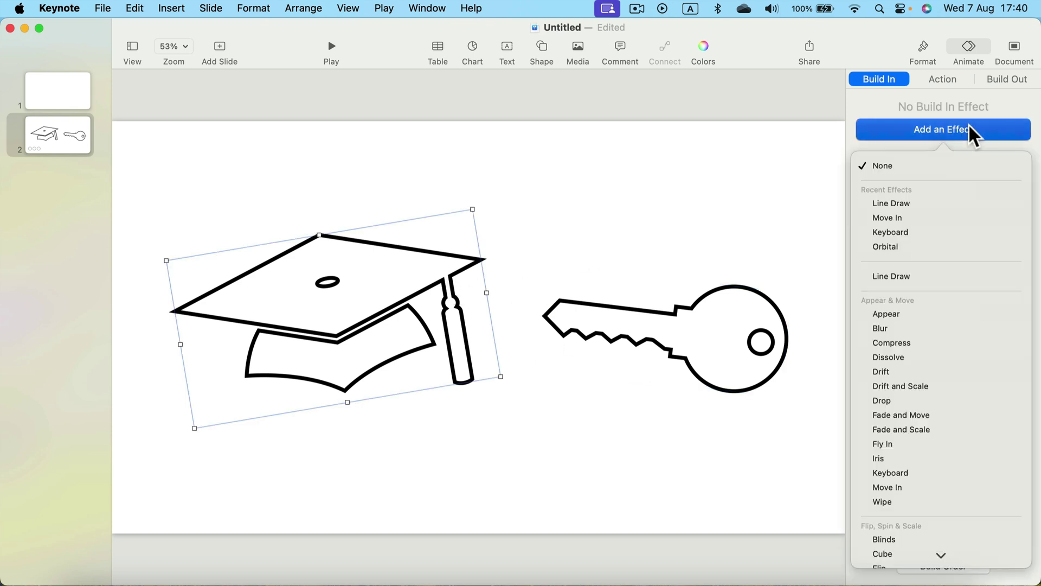
click(905, 278)
drag(890, 191, 911, 193)
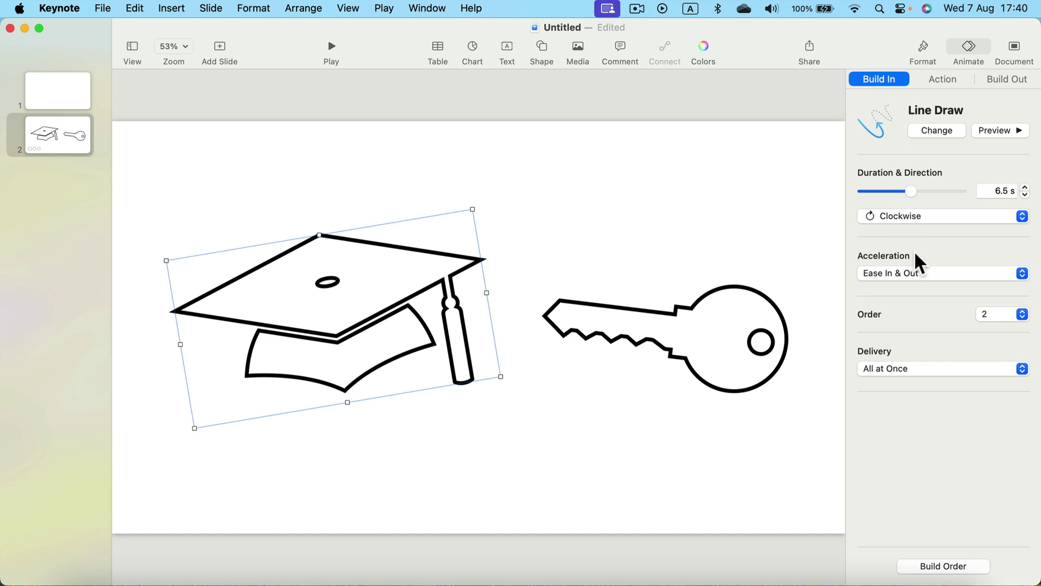
click(1007, 130)
- Play the slideshow through the key and cap Line Draw builds, then exit to the editor
click(332, 47)
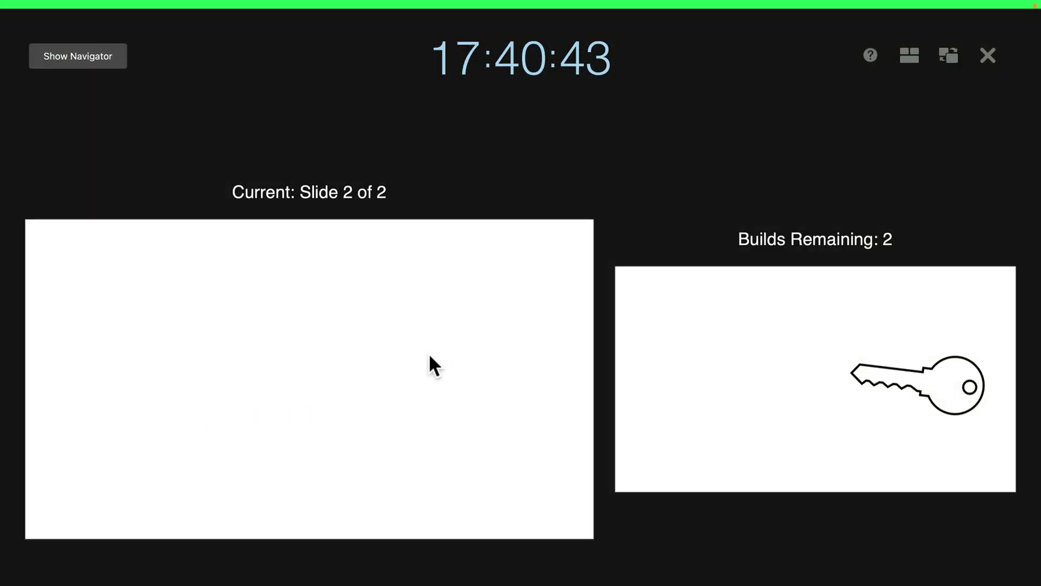
click(487, 373)
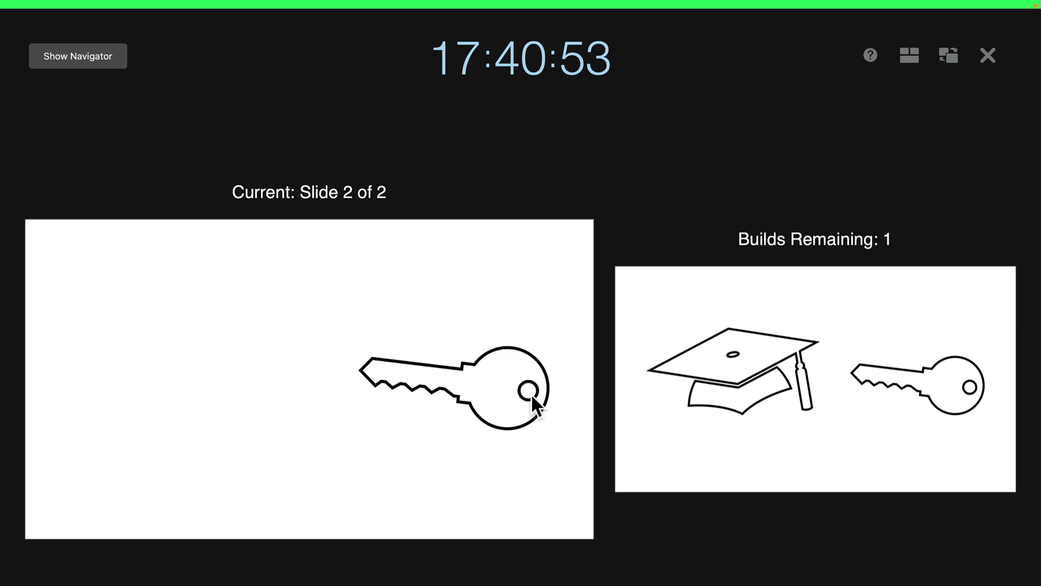
click(239, 353)
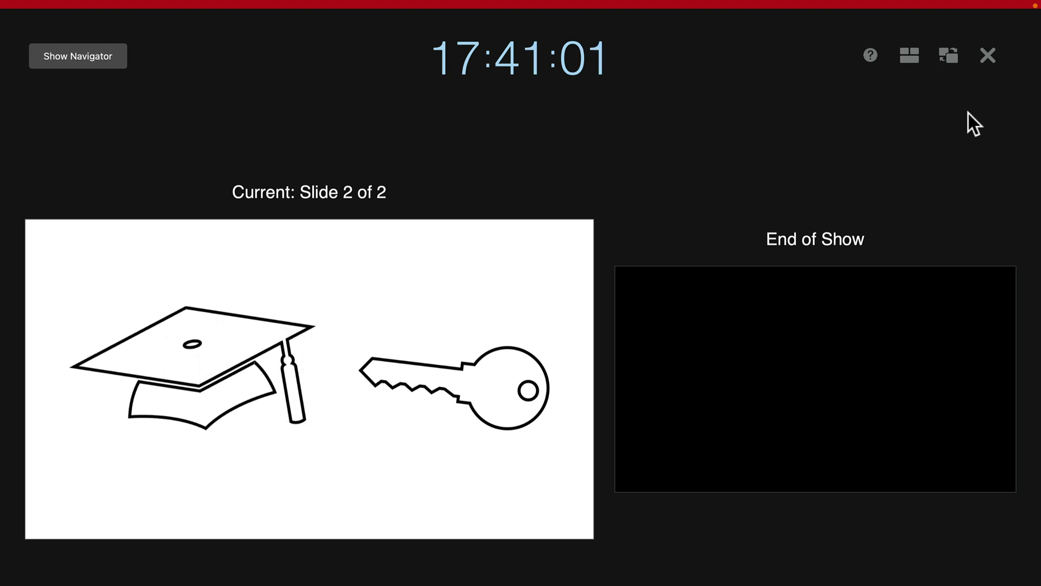
click(987, 56)
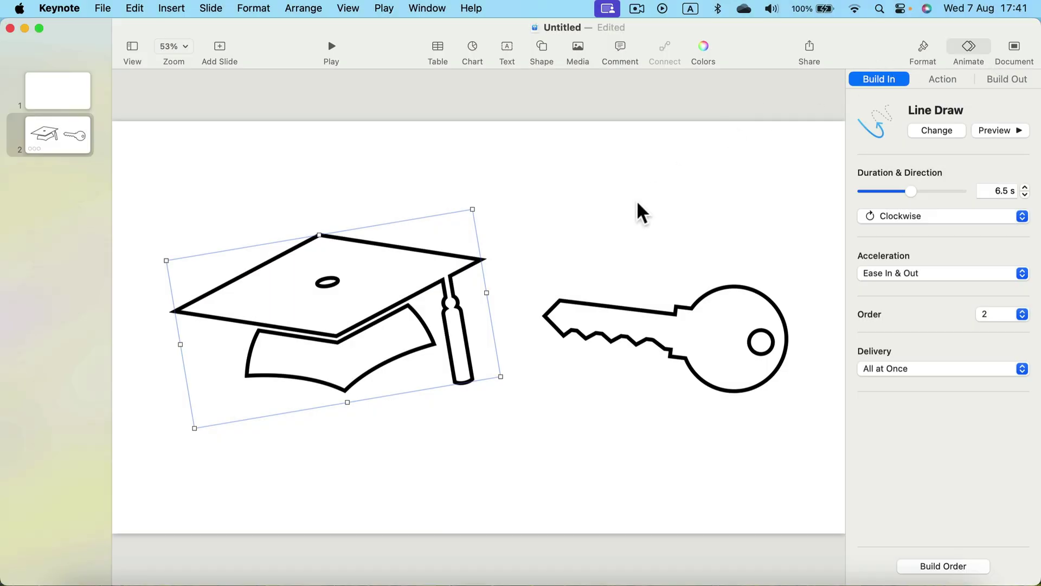
- In Build Order, set the Graduation Cap build to start After Build 1, keeping the key on click
click(724, 313)
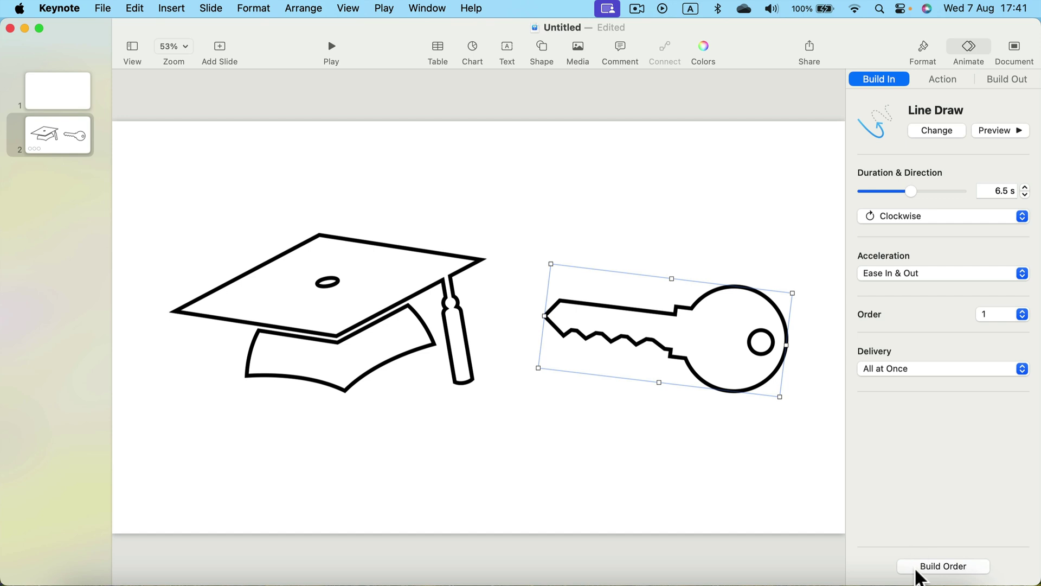
click(959, 570)
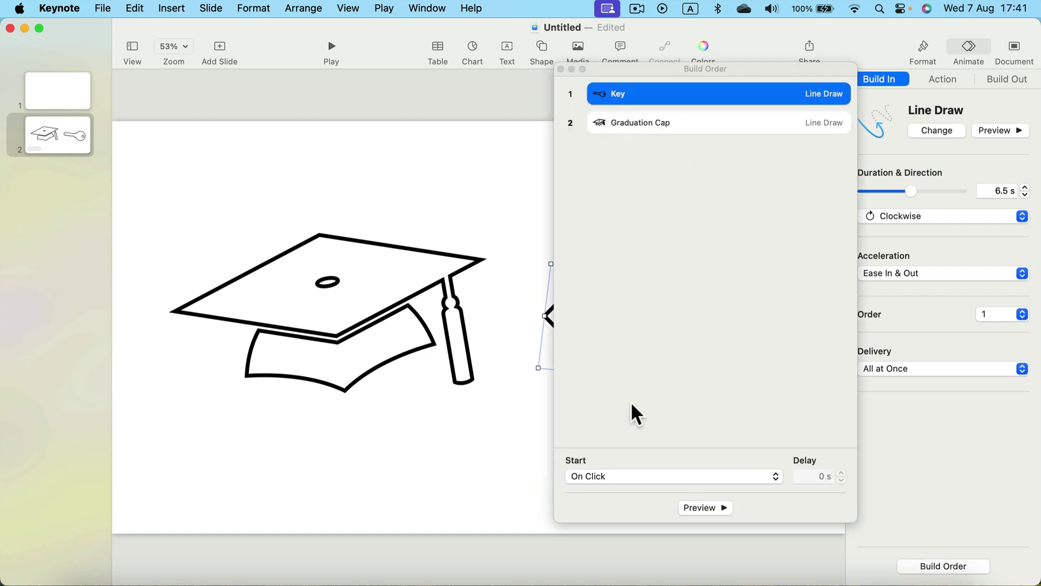
click(606, 474)
click(687, 293)
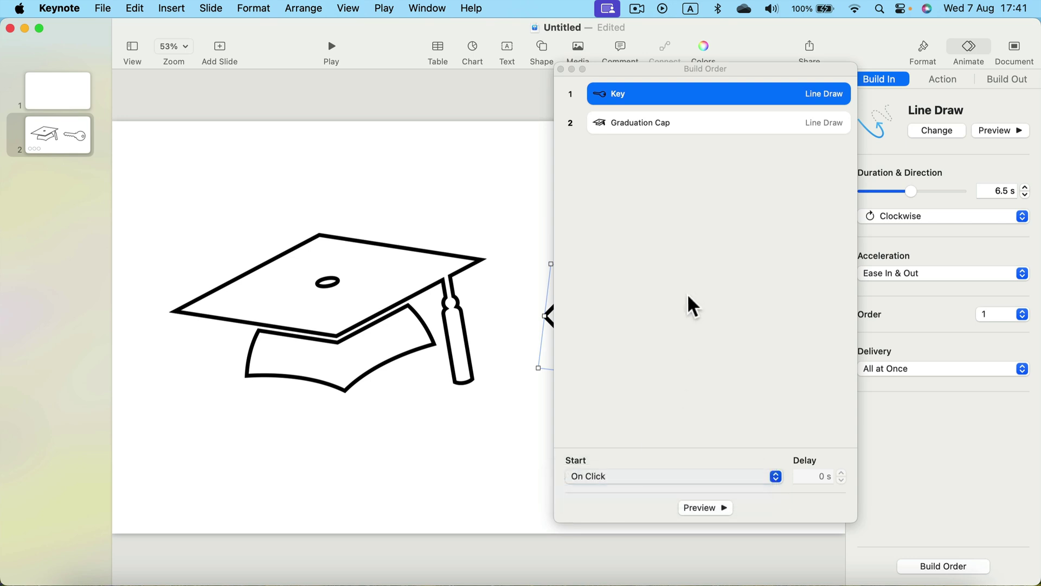
click(629, 132)
click(625, 476)
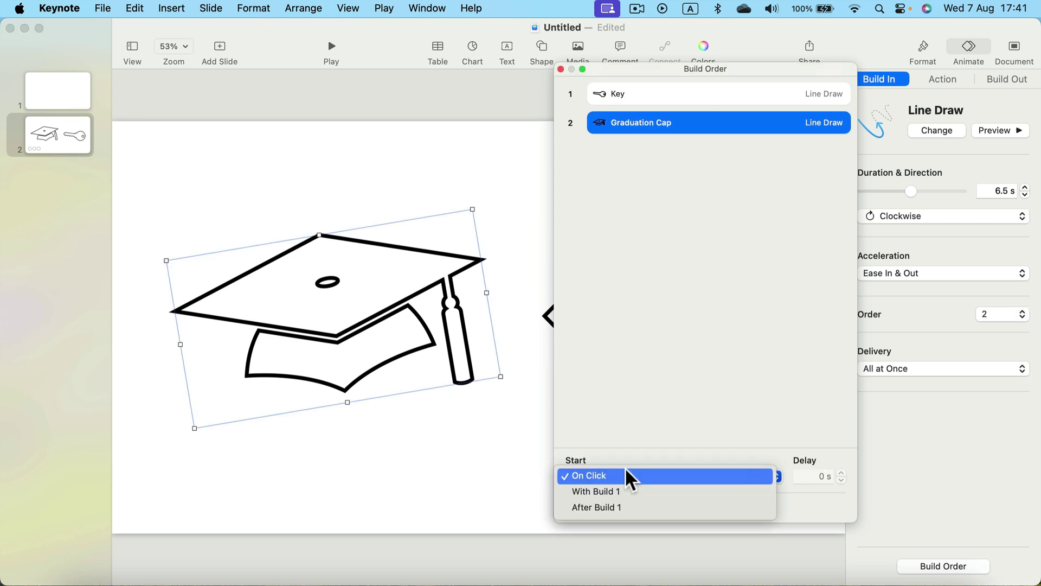
click(606, 505)
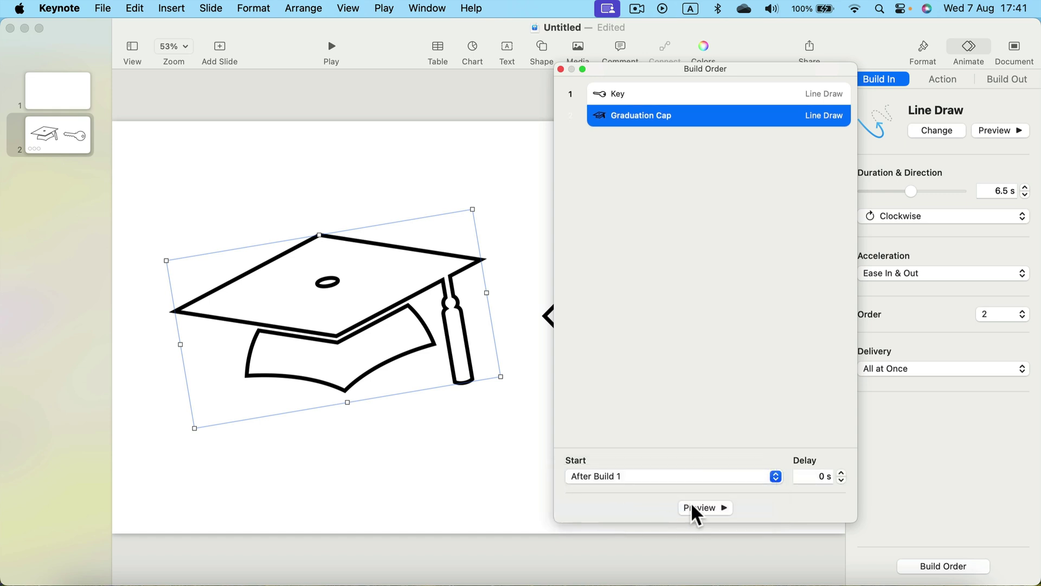
click(560, 69)
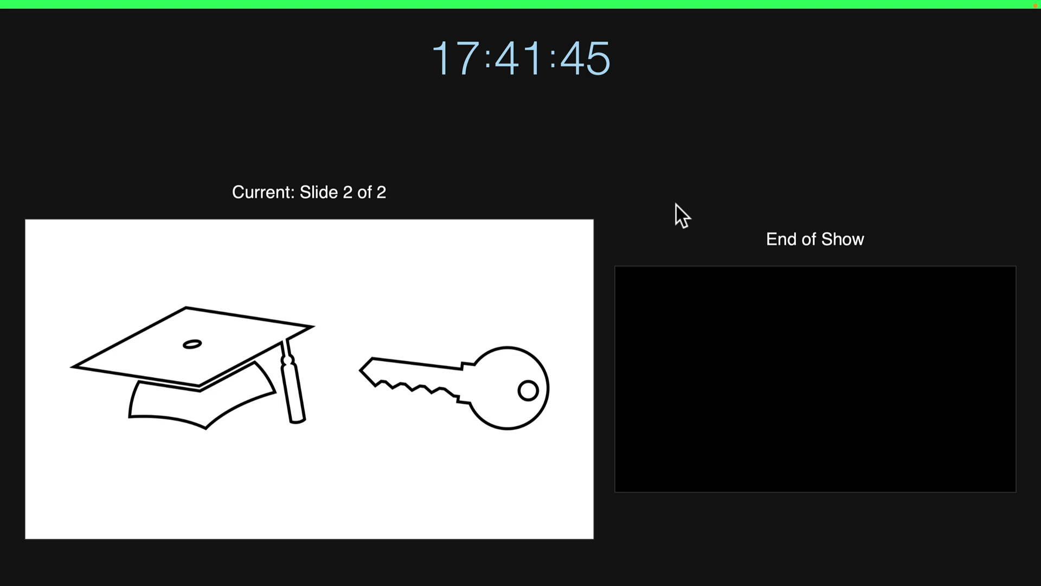
key(Escape)
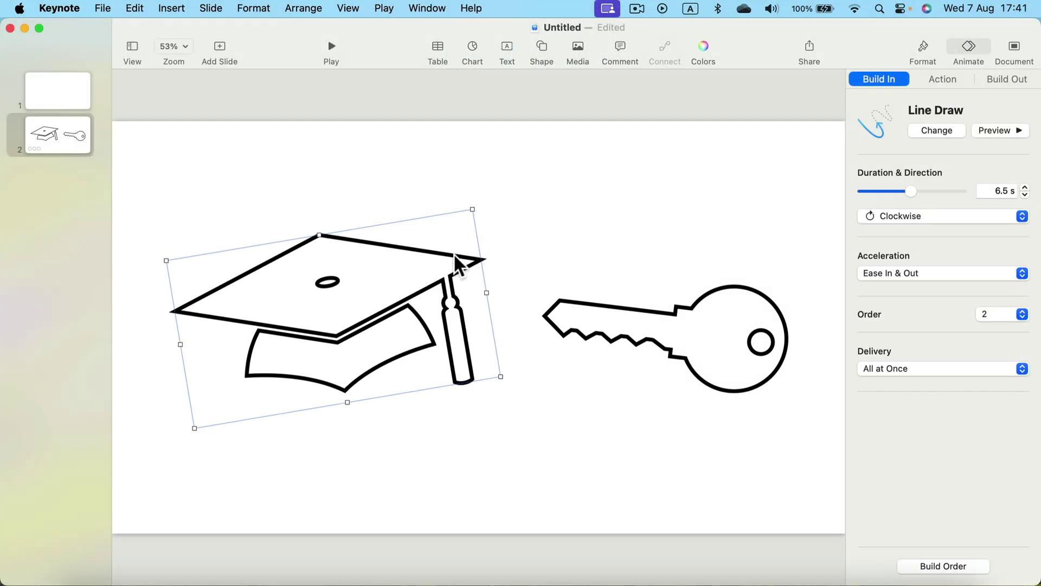
- Raise the graduation cap and key on the slide, then browse the shape library down to the Arts category
drag(456, 242, 459, 176)
drag(742, 298, 757, 186)
click(542, 45)
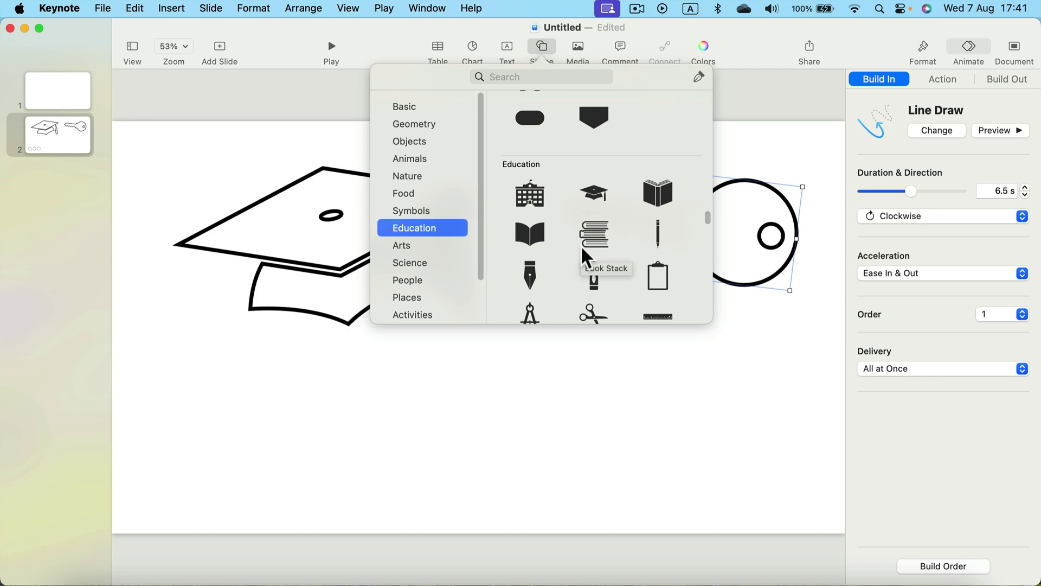
scroll(580, 245, down, 2)
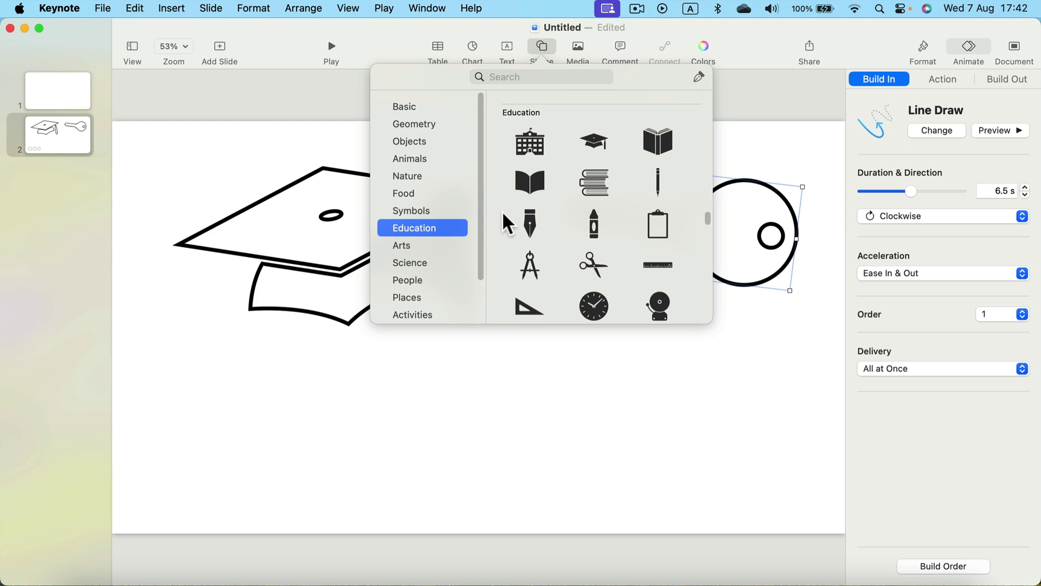
scroll(580, 309, down, 1)
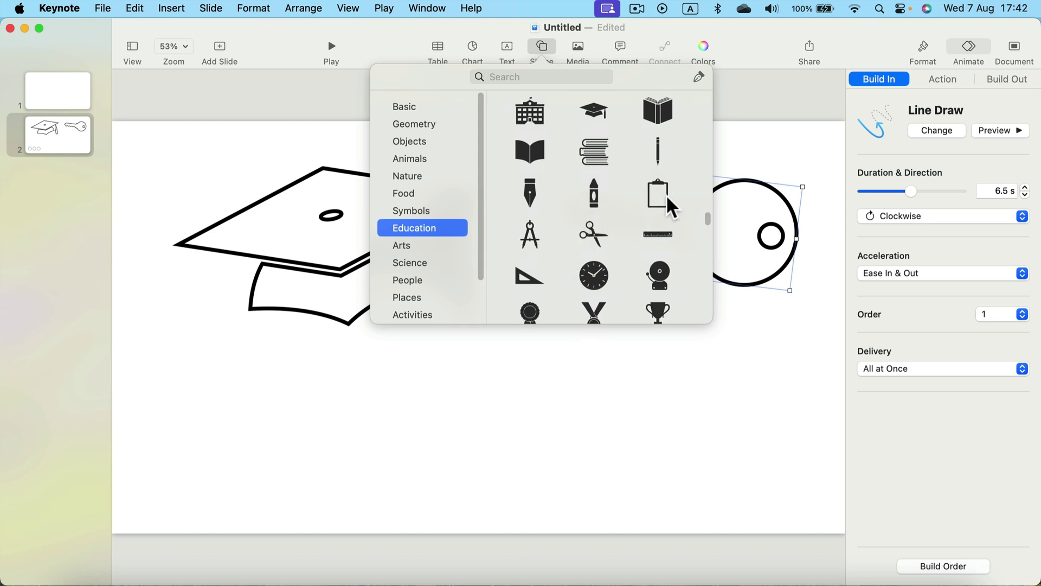
scroll(650, 227, down, 5)
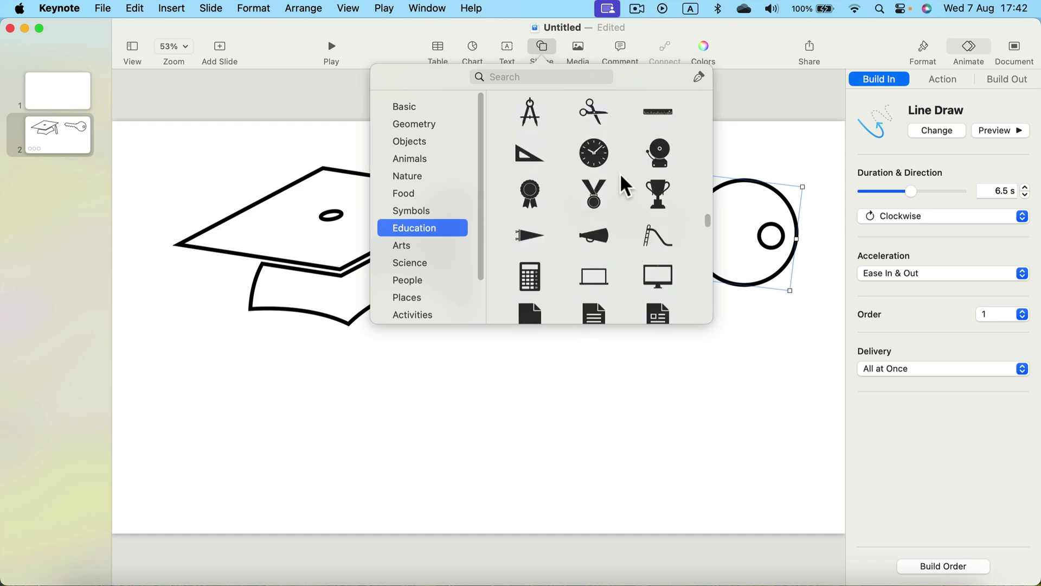
scroll(617, 176, down, 2)
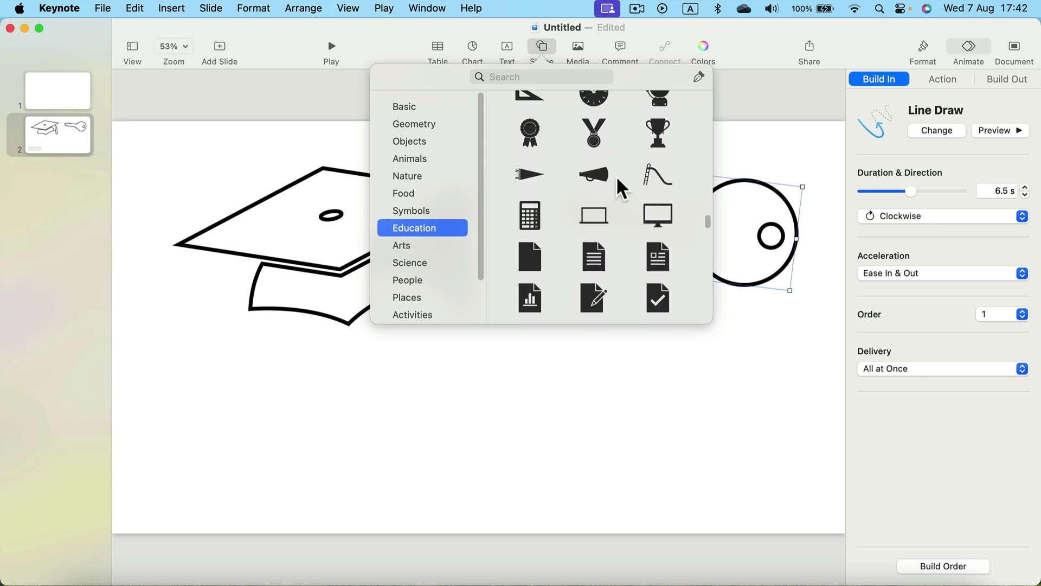
scroll(616, 175, down, 6)
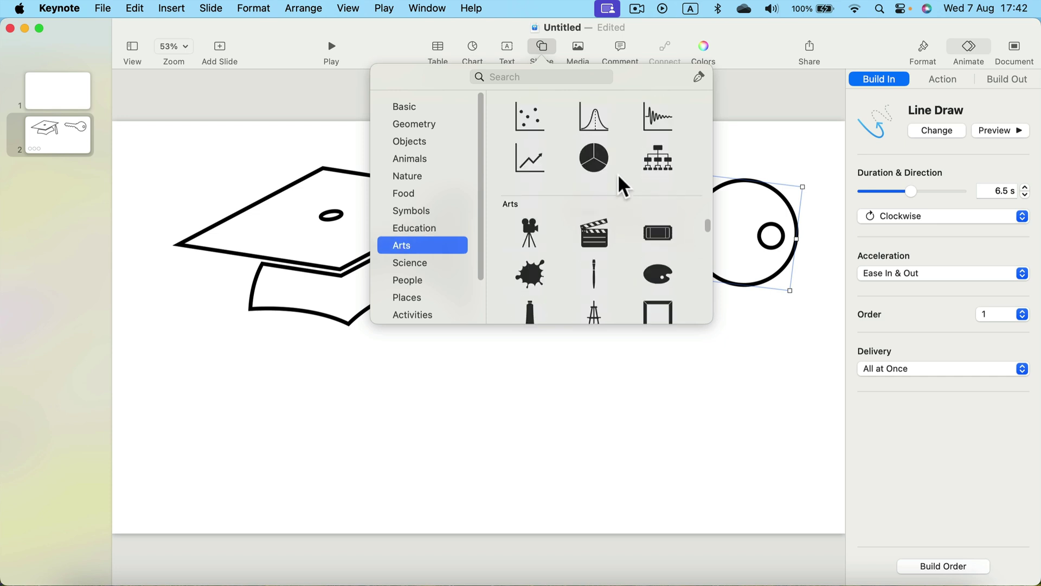
scroll(623, 186, down, 2)
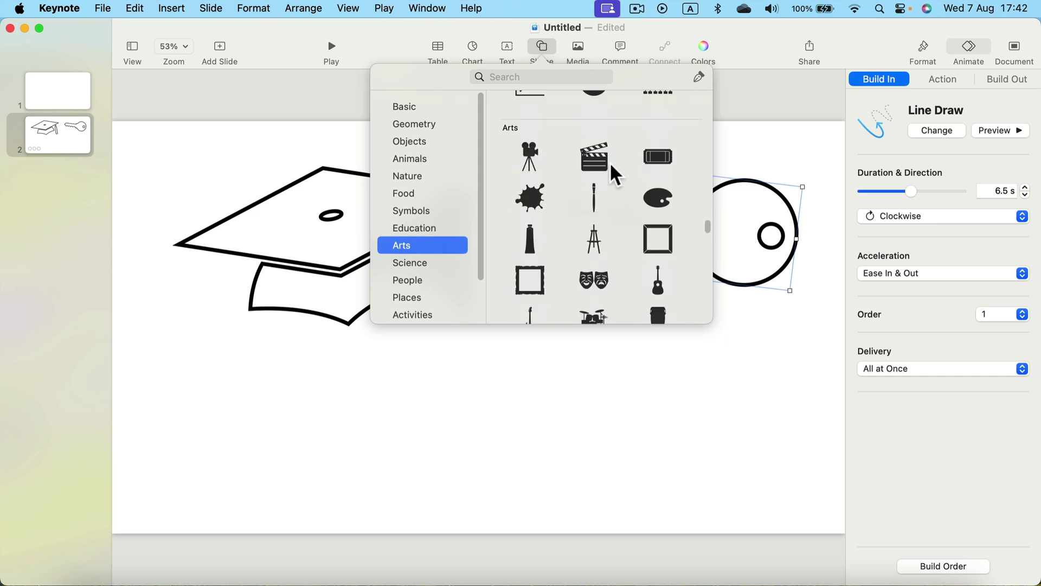
- Drop in the clapperboard, enlarge it below the cap and key, and give it no fill with a black line border
drag(600, 163, 398, 442)
drag(523, 442, 566, 430)
click(929, 52)
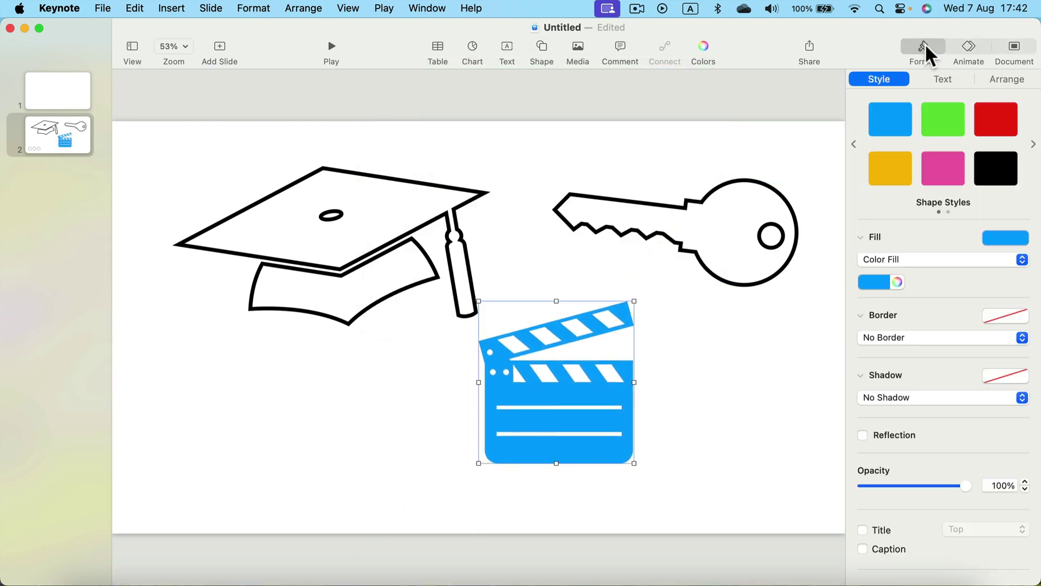
click(999, 244)
click(919, 471)
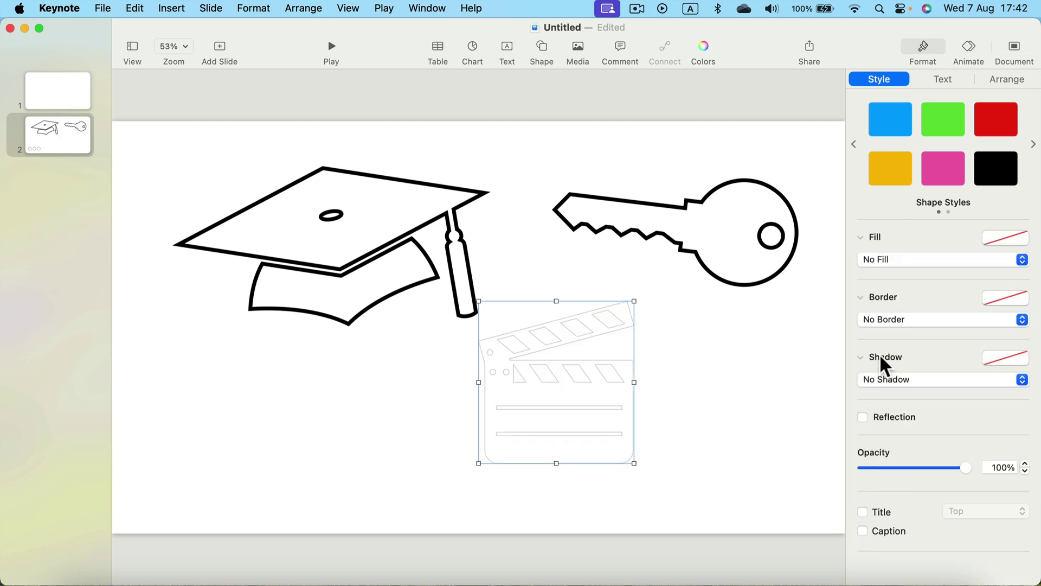
click(878, 320)
click(878, 333)
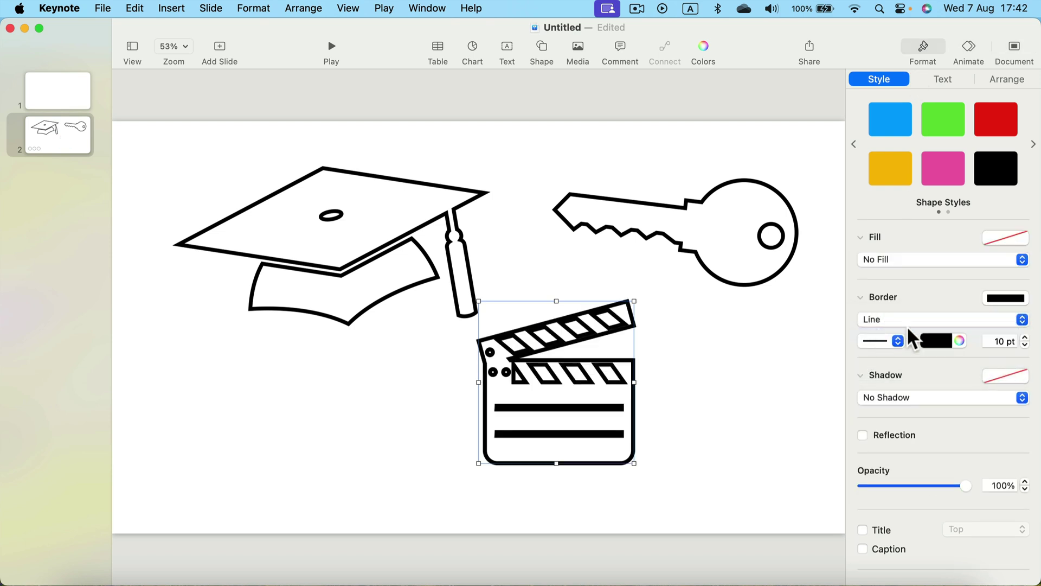
- Add a Line Draw build-in to the clapperboard lasting 6.5 s as build 3, and preview it
click(970, 47)
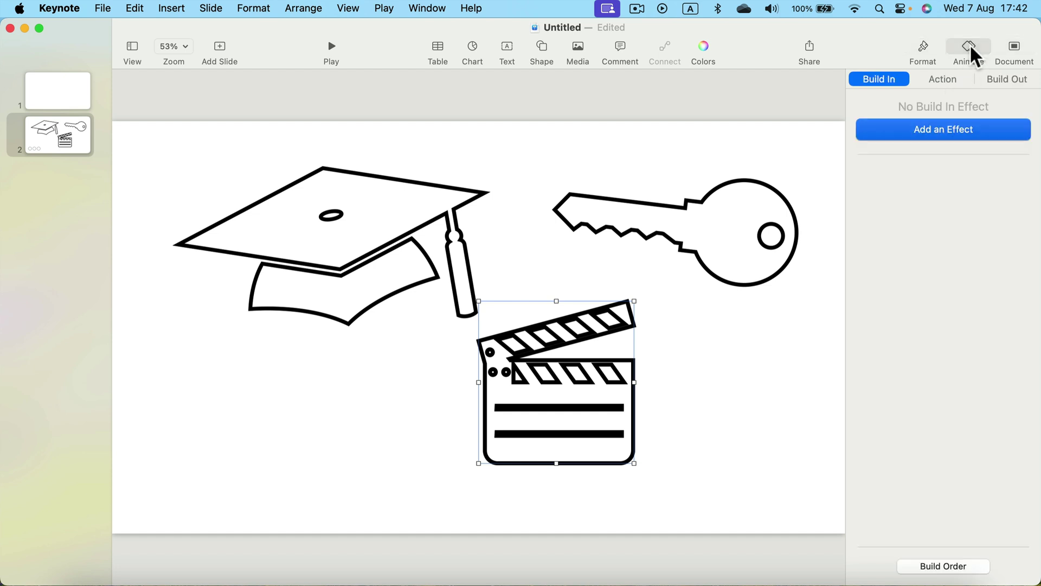
click(894, 123)
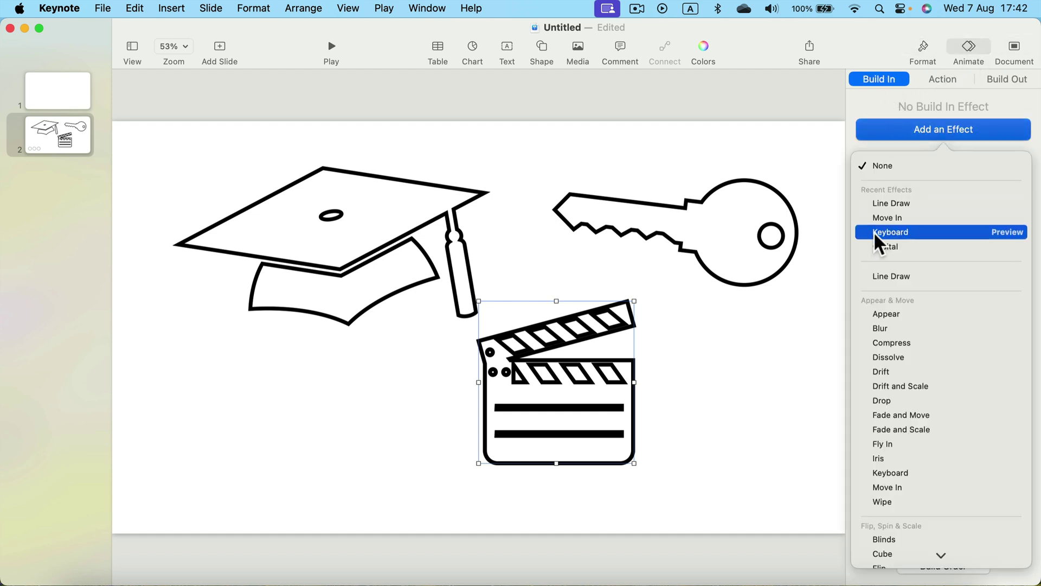
click(883, 201)
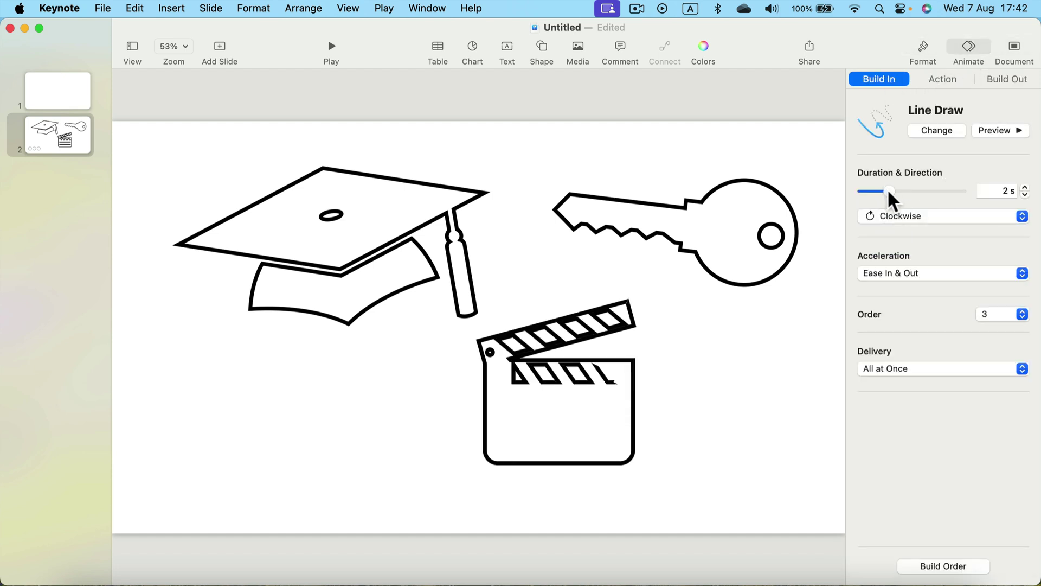
drag(887, 188, 911, 192)
click(1004, 130)
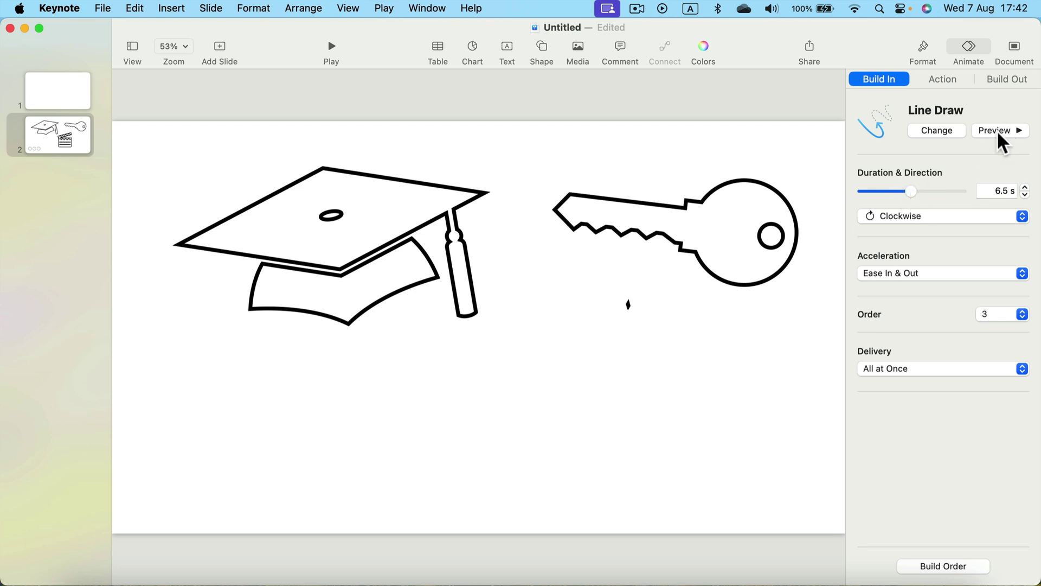